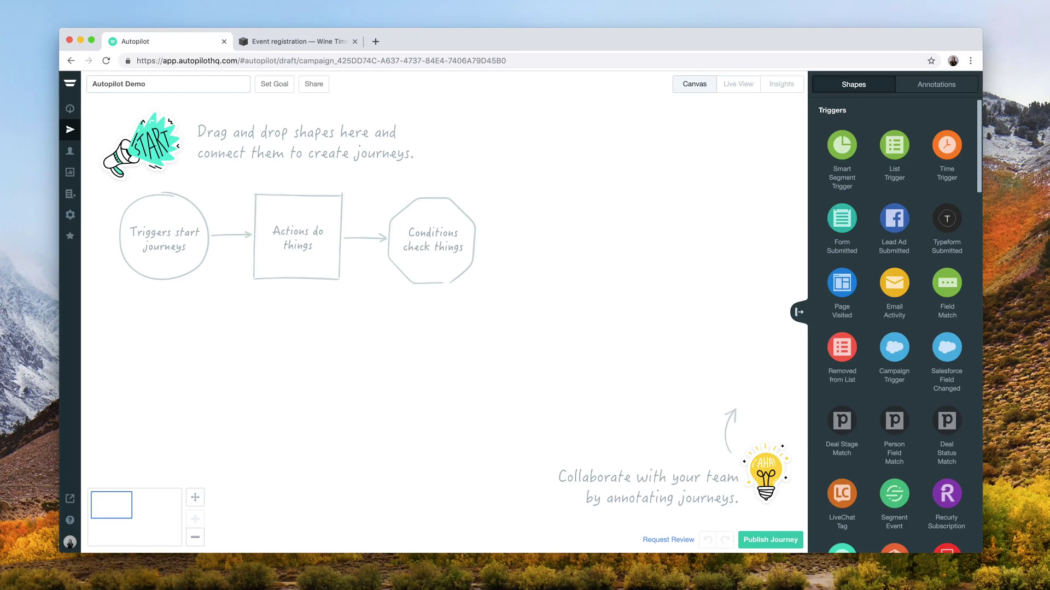
- Place a title annotation reading 'Journey goal: Capture contacts from website and follow up with info'
left_click(936, 85)
left_click_drag(842, 198, 191, 125)
type("Journey goal: Capture conta")
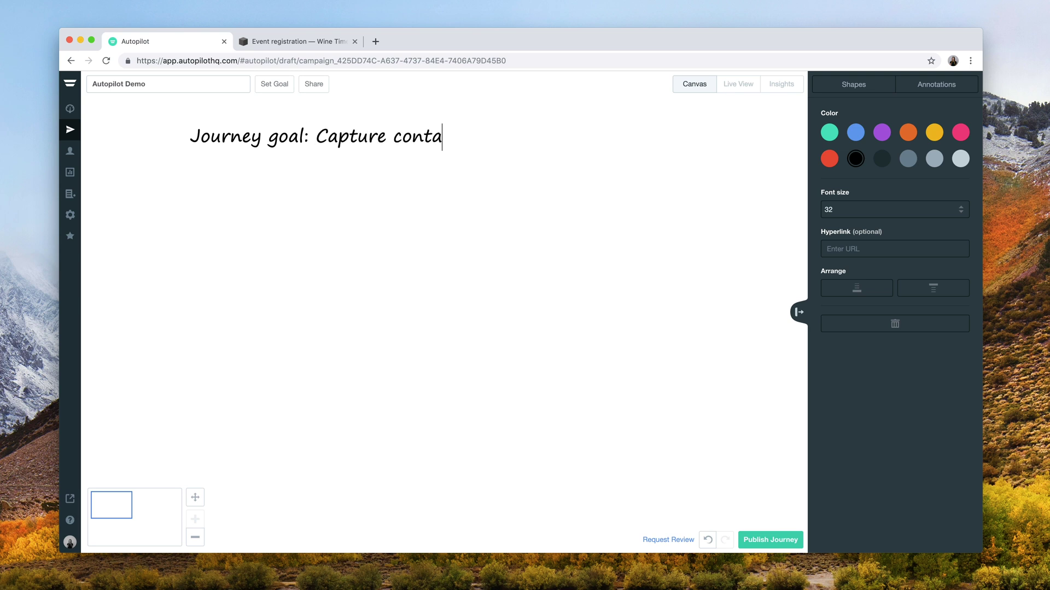
type("cts from website and follow up")
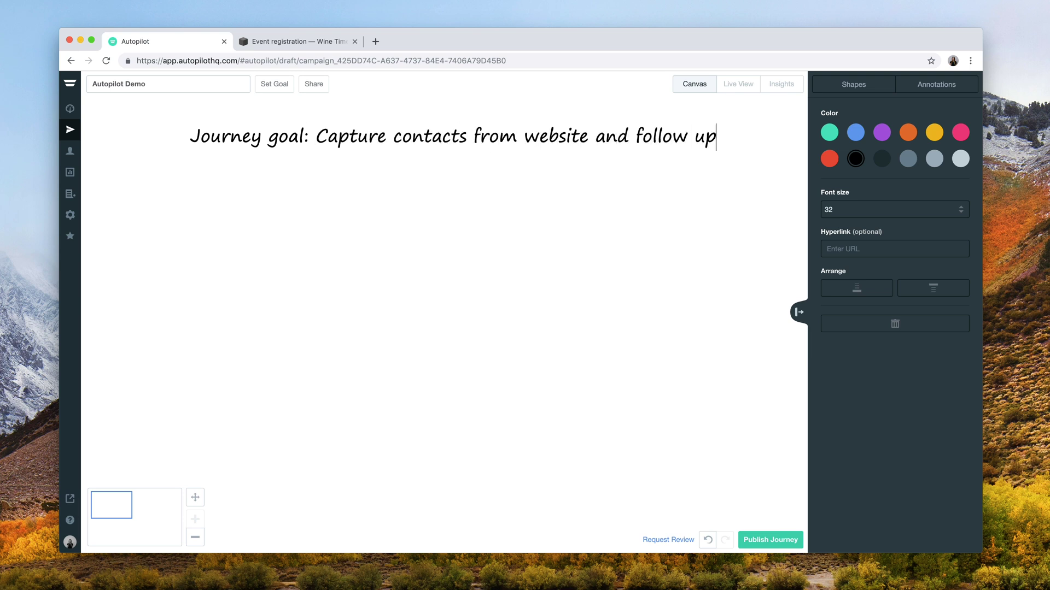
type(" with info")
key("Return")
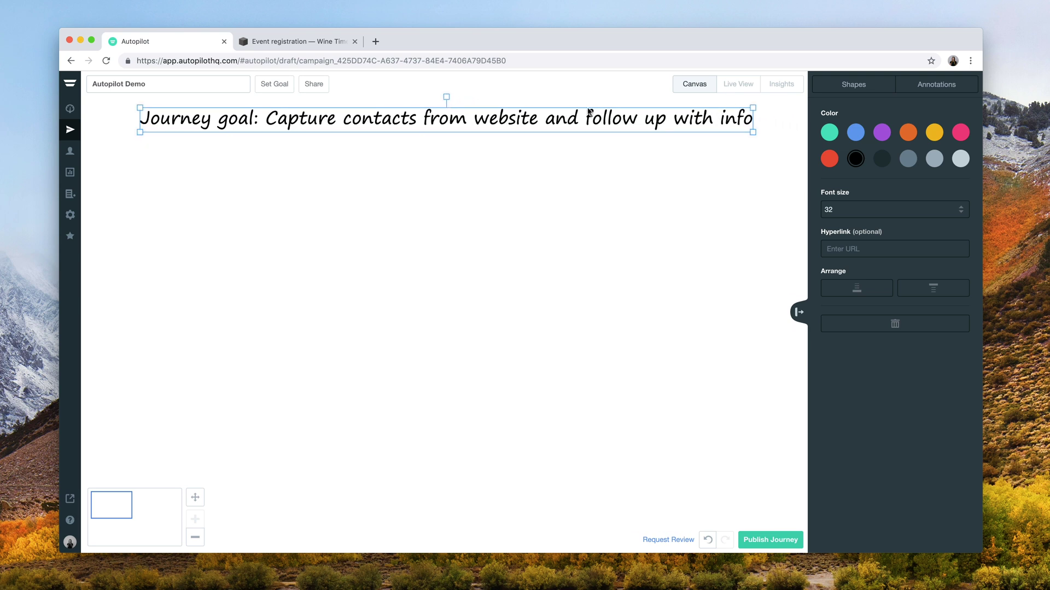
- Add a teal line marker and stretch it level beneath the journey goal title
left_click(936, 84)
left_click_drag(847, 255, 156, 158)
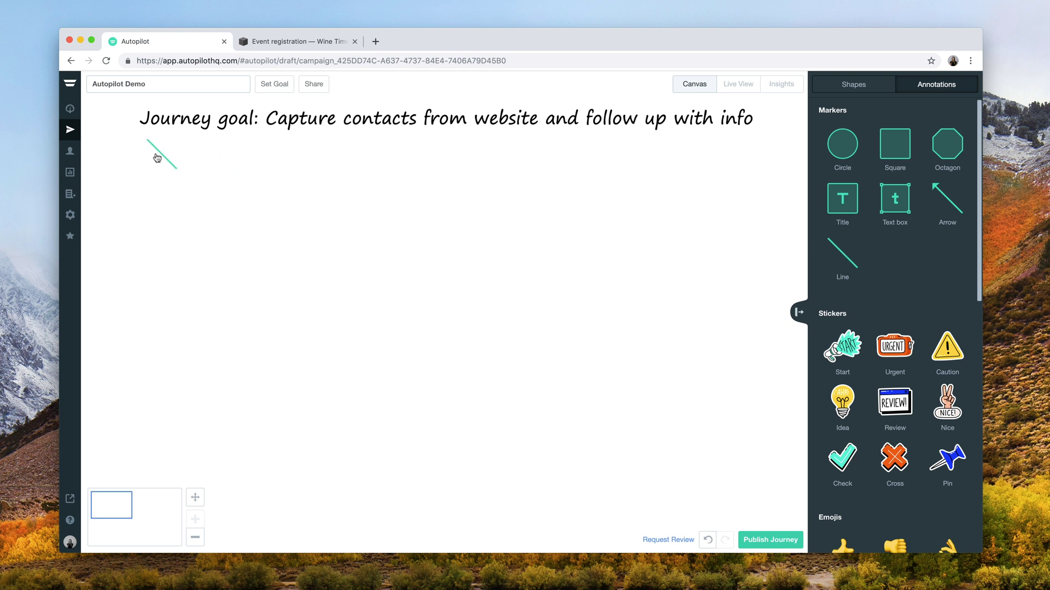
left_click_drag(188, 191, 775, 130)
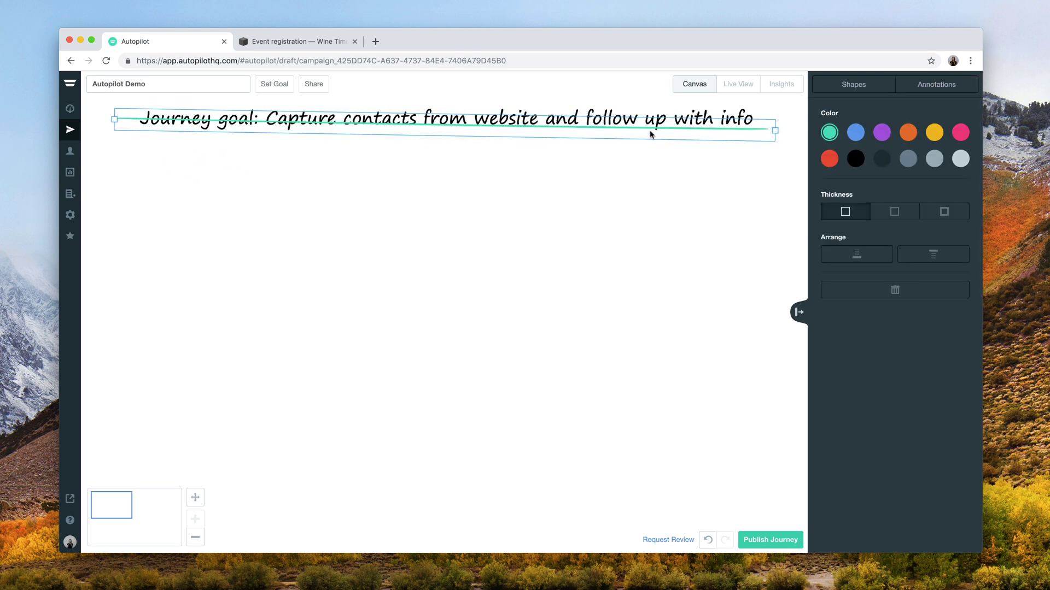
left_click_drag(114, 119, 117, 135)
left_click(936, 85)
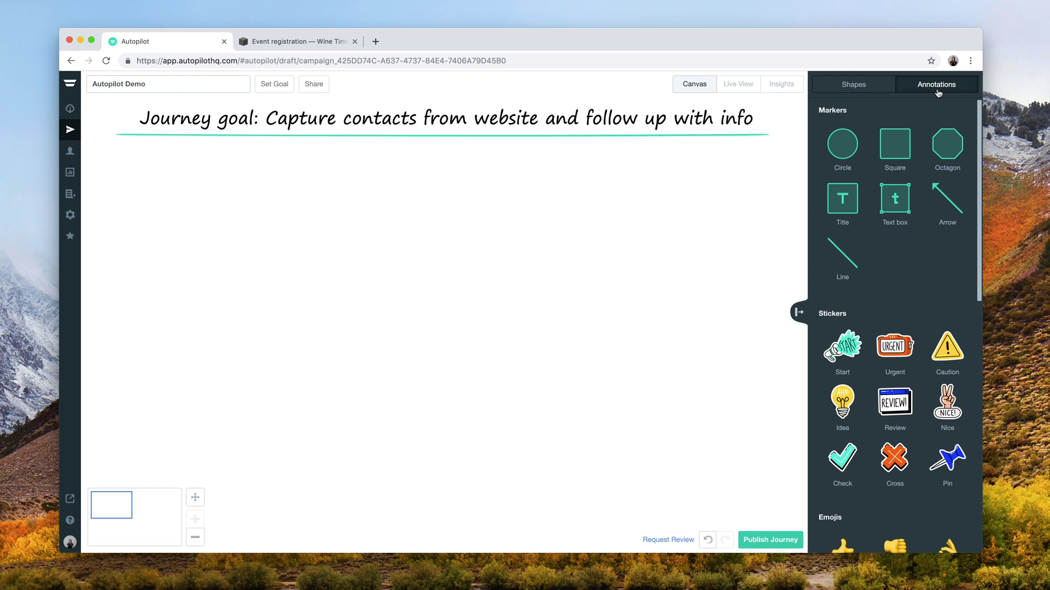
- Drag the Form Submitted trigger from the trigger shapes onto the journey canvas
left_click(854, 86)
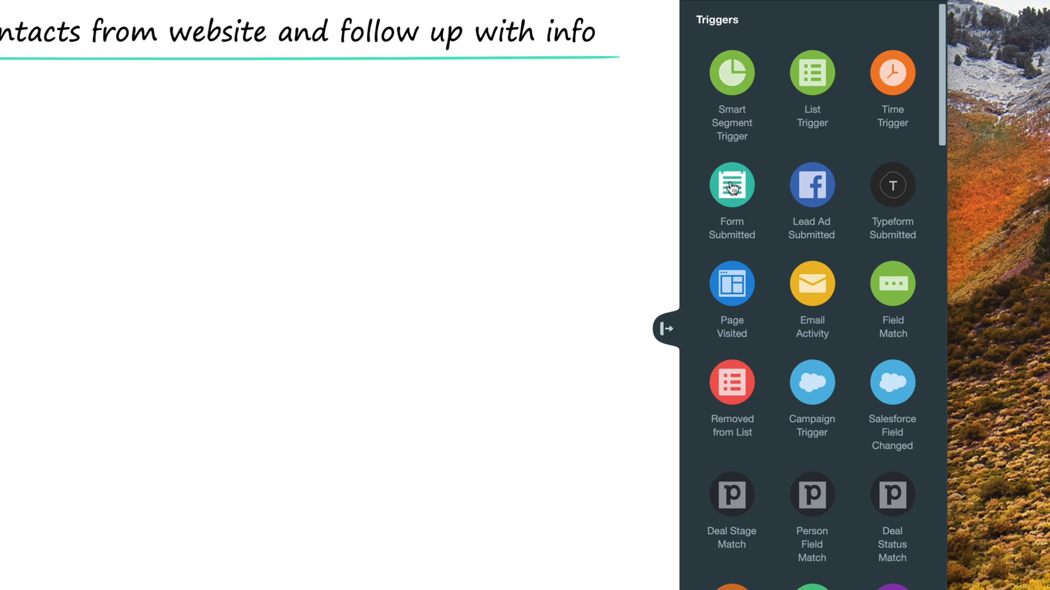
left_click_drag(733, 188, 108, 186)
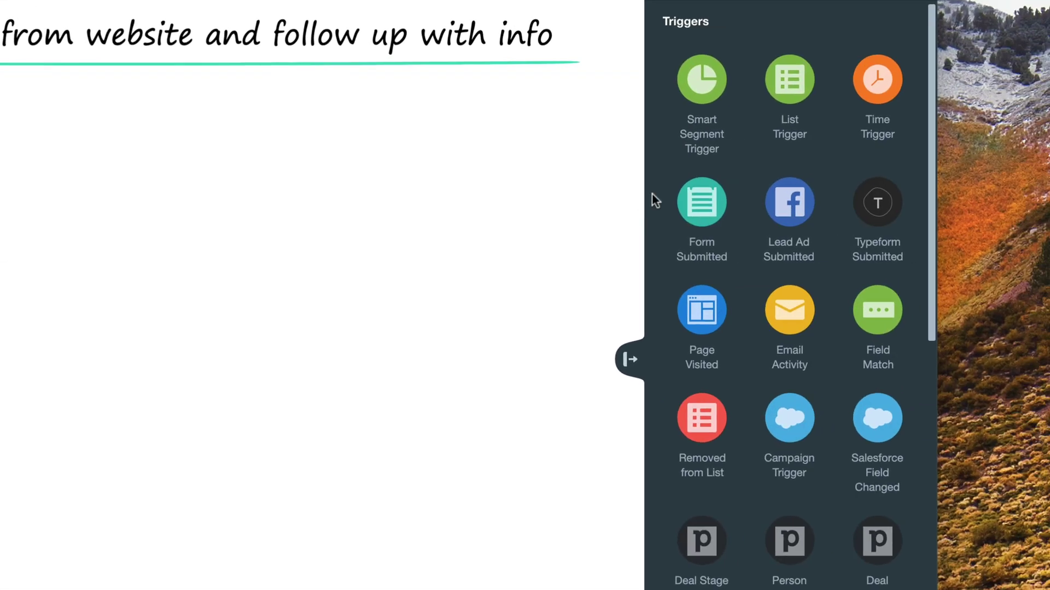
scroll(950, 198, "down", 20)
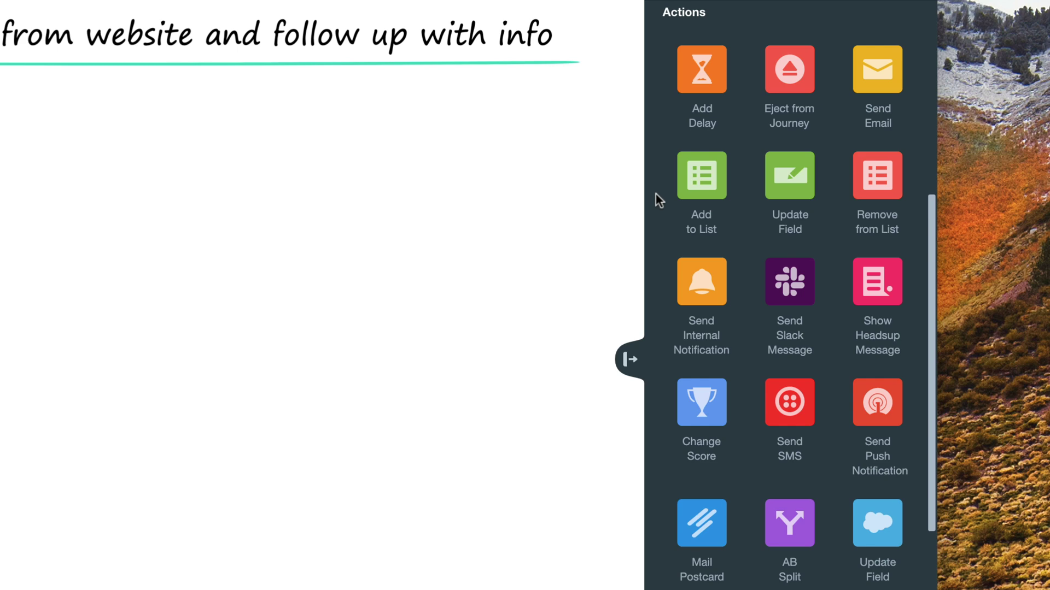
scroll(656, 194, "down", 20)
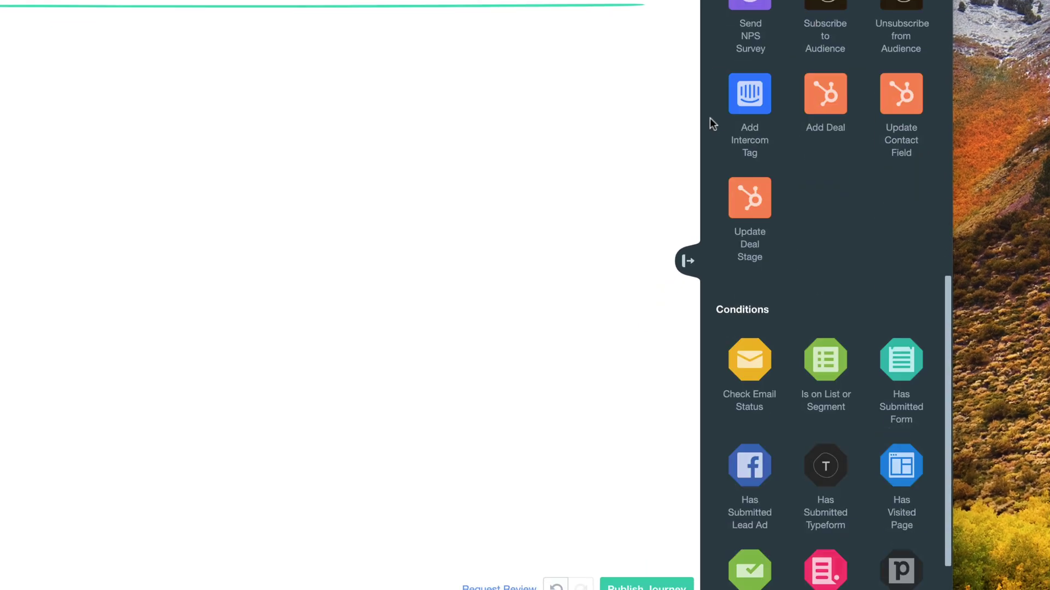
scroll(710, 117, "down", 5)
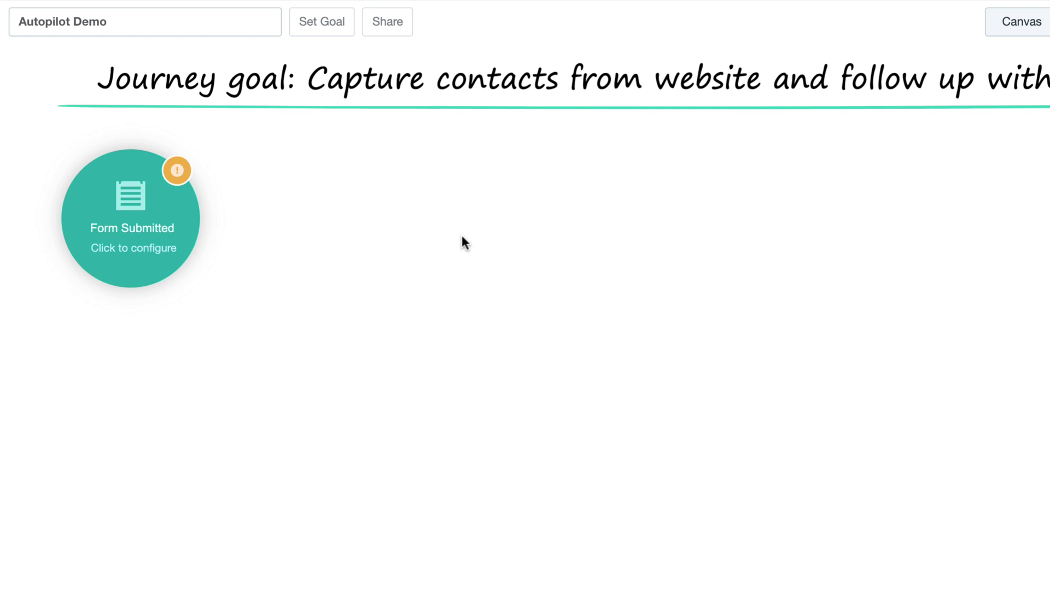
- In the Form Submitted trigger's settings, start tracking a form named 'Wine Time Event Registration'
mouse_move(160, 226)
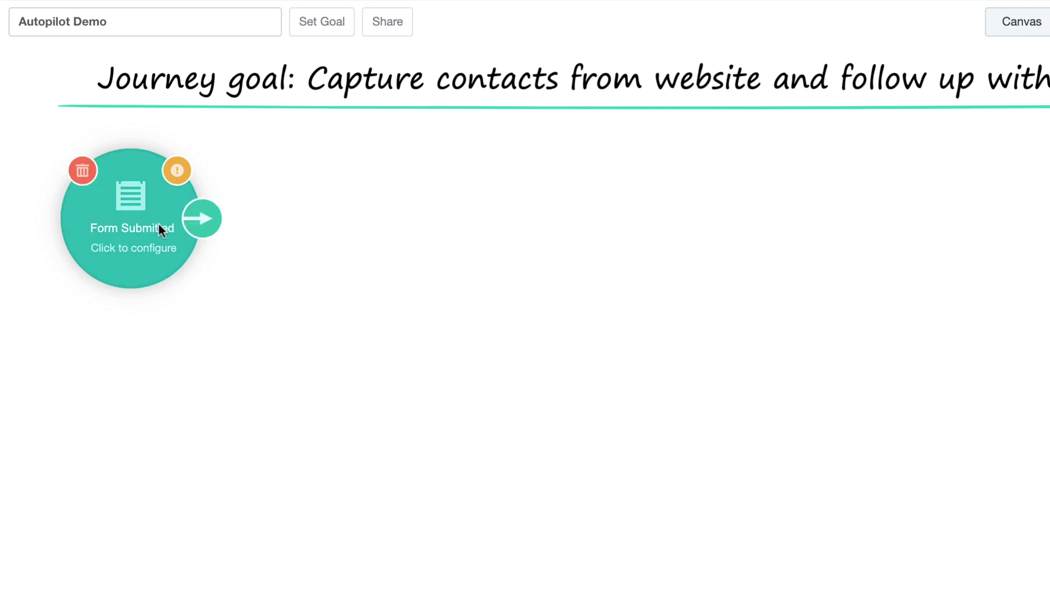
left_click(125, 228)
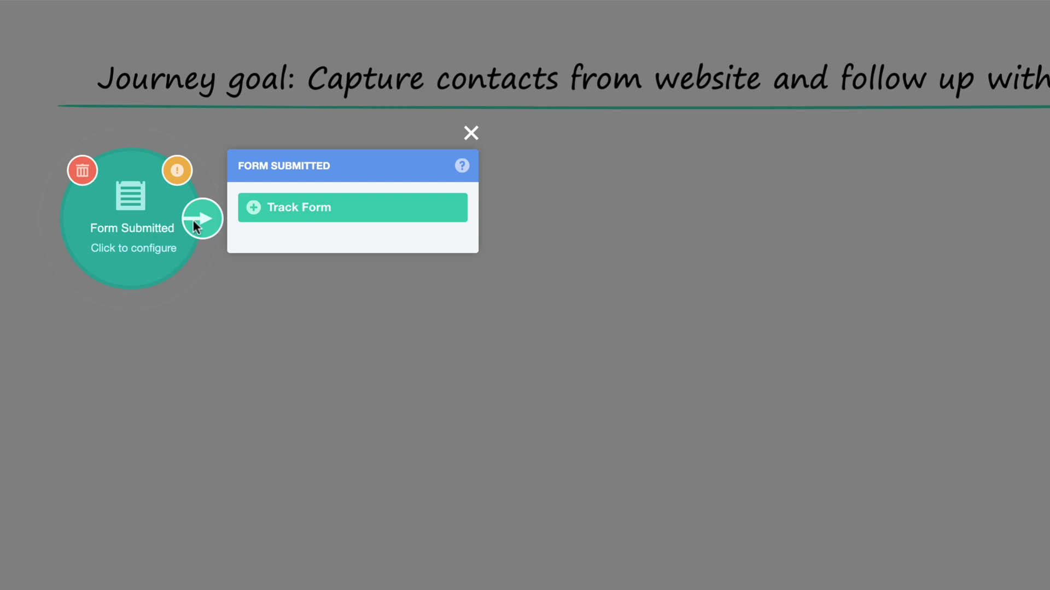
left_click(252, 214)
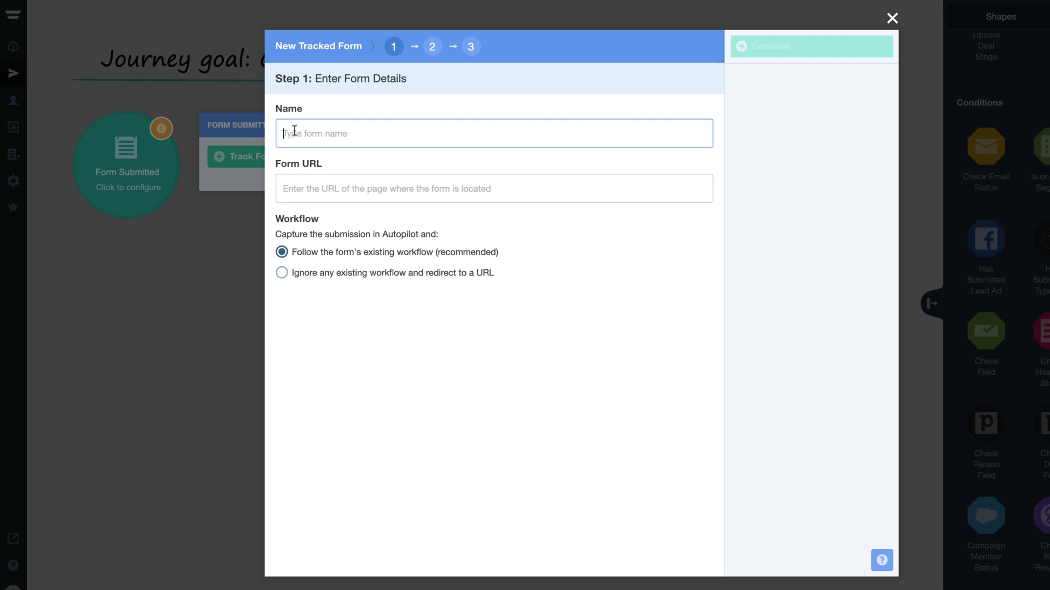
type("Wine Time Event Registration")
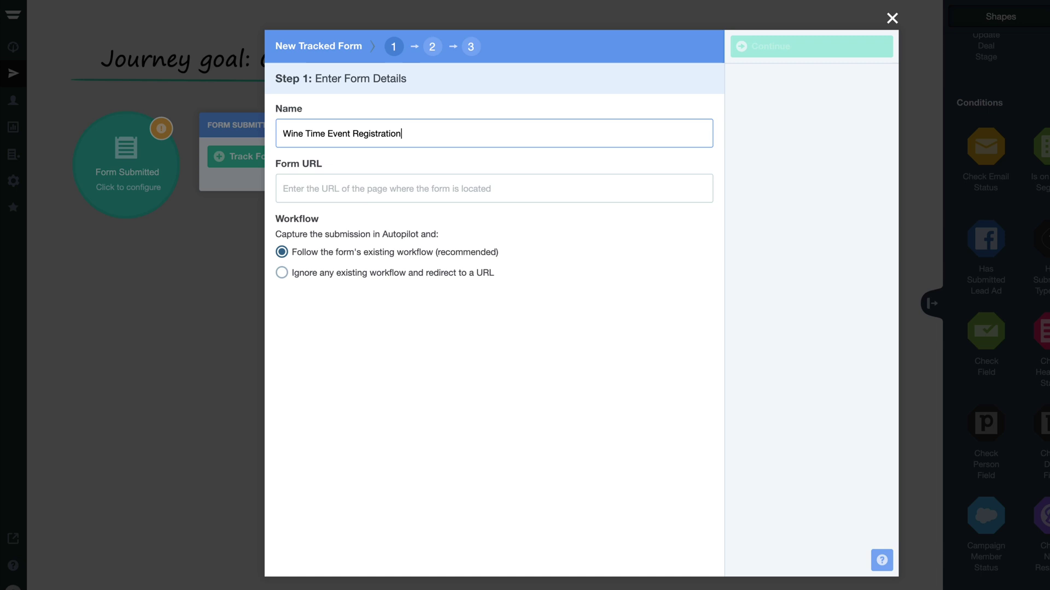
left_click(293, 186)
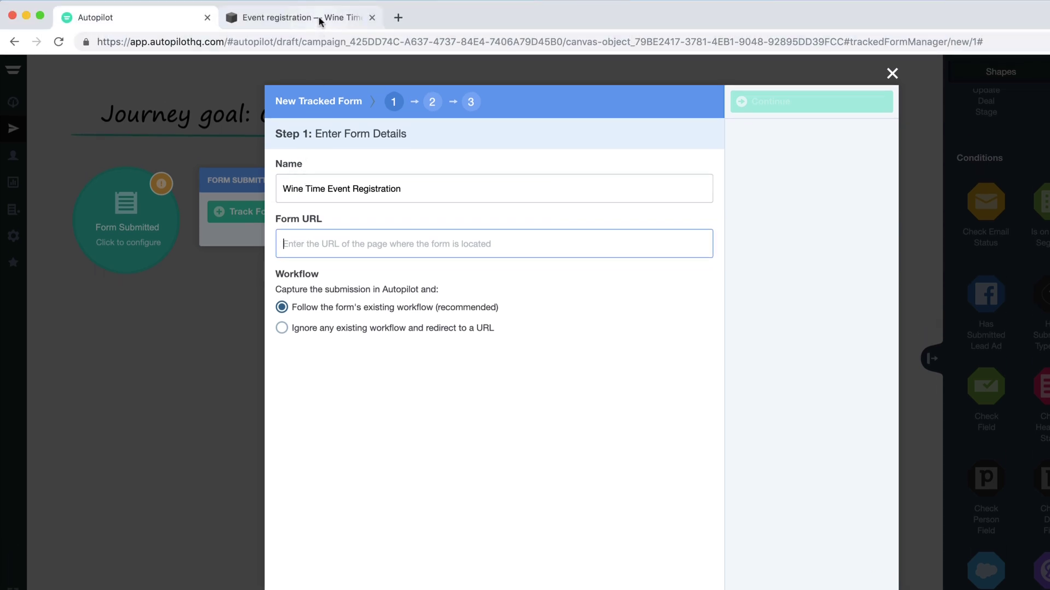
left_click(318, 15)
left_click(319, 42)
key("ctrl+c")
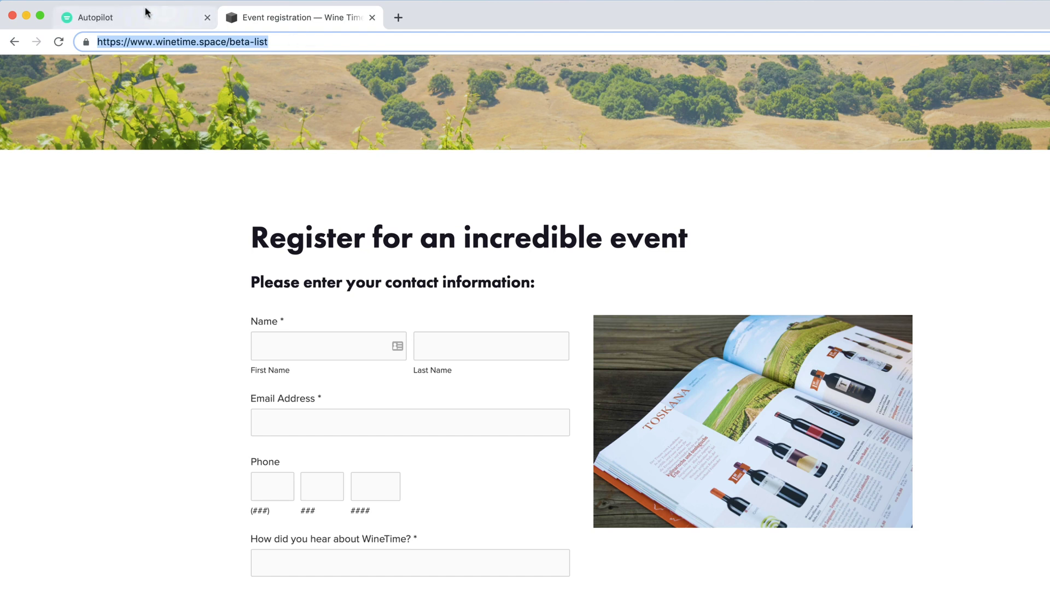
left_click(136, 16)
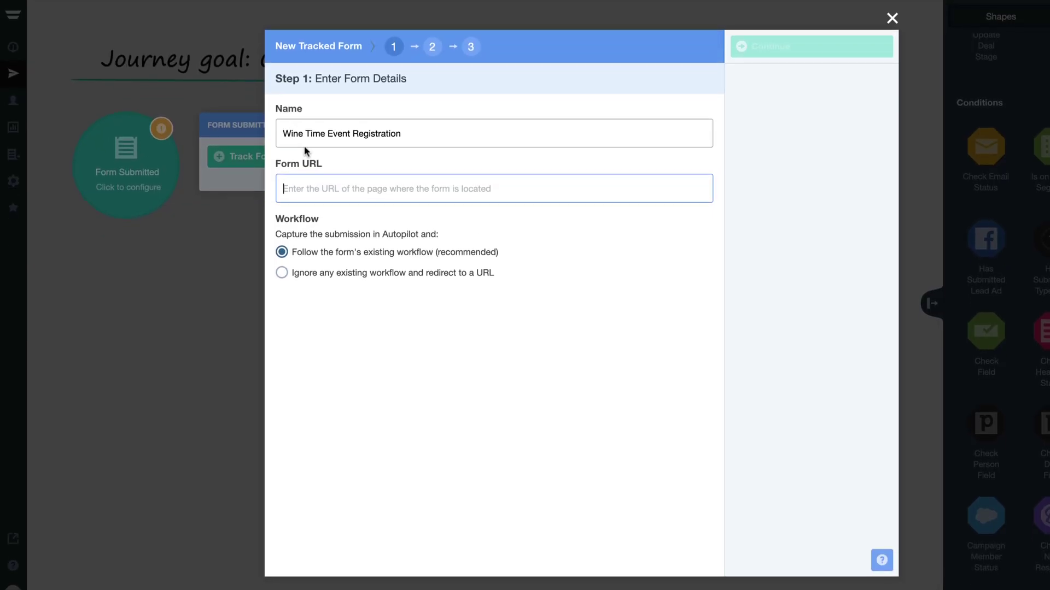
key("ctrl+v")
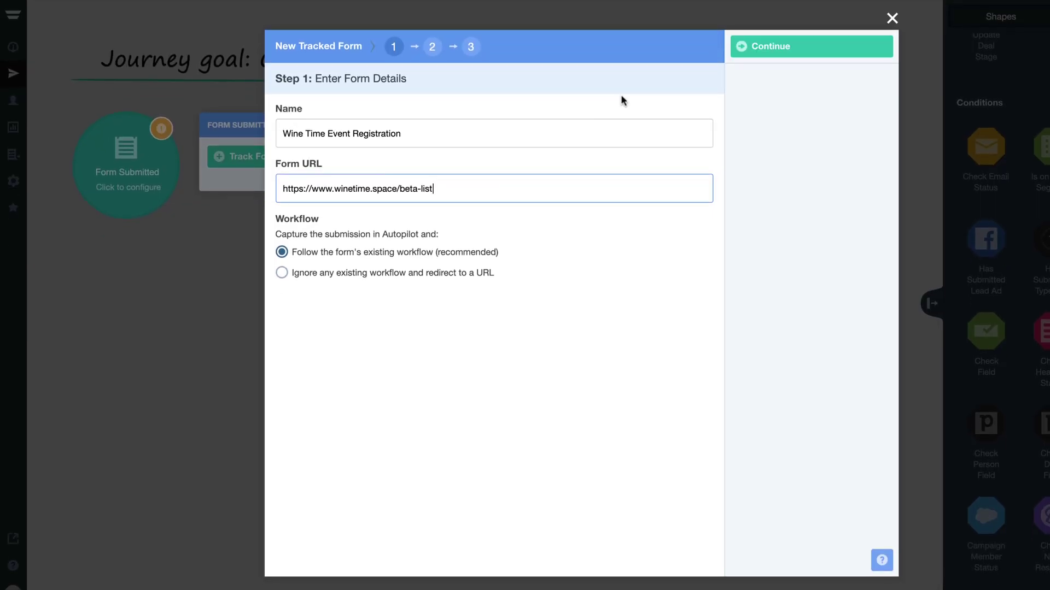
left_click(741, 46)
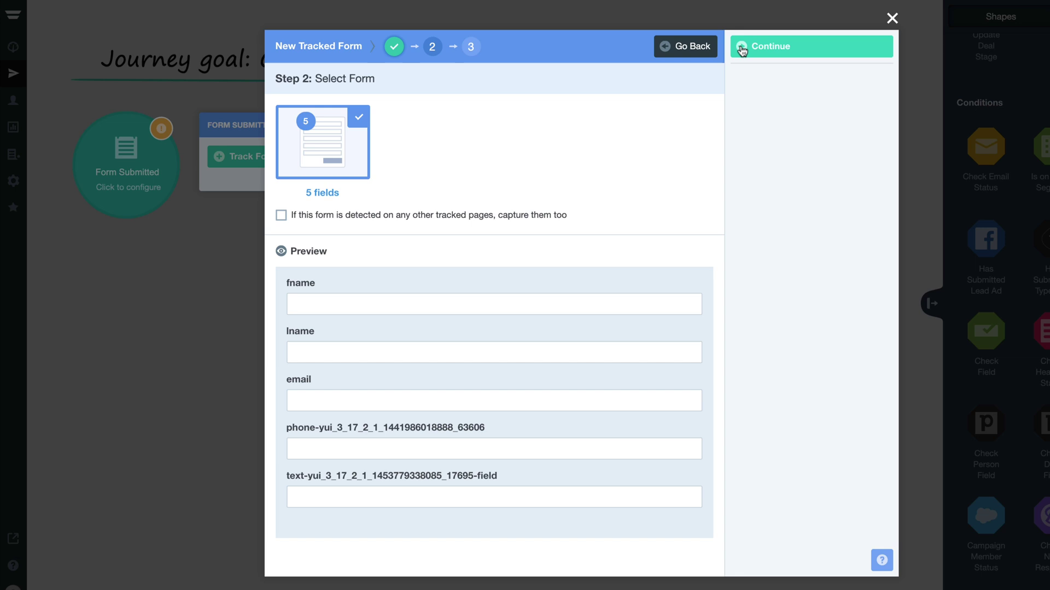
- Accept the detected form, confirm the First Name, Last Name, Email and Phone mapping, and add it to the trigger
left_click(742, 49)
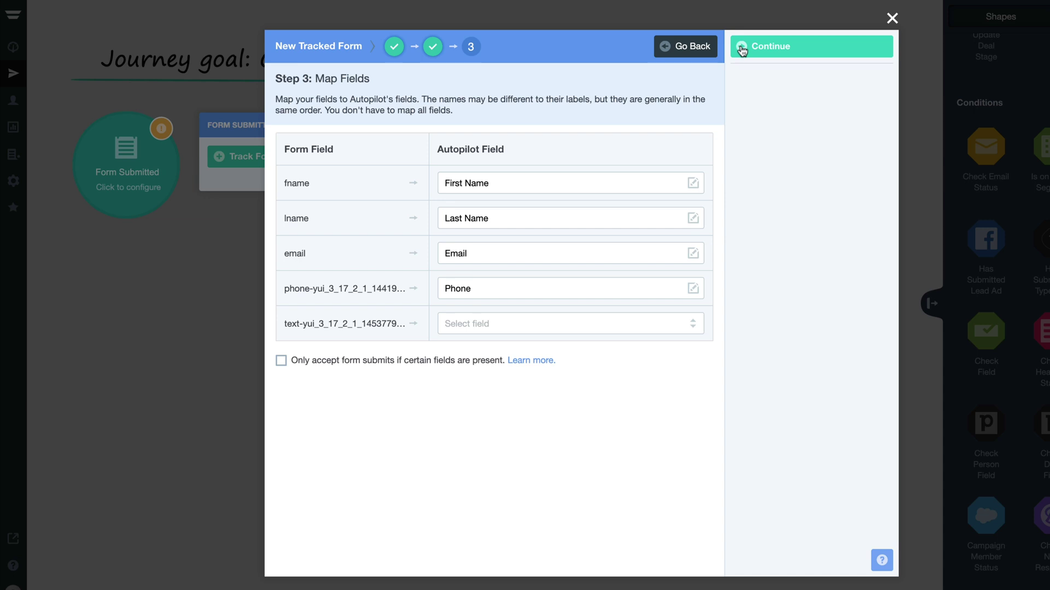
left_click(742, 49)
left_click(742, 50)
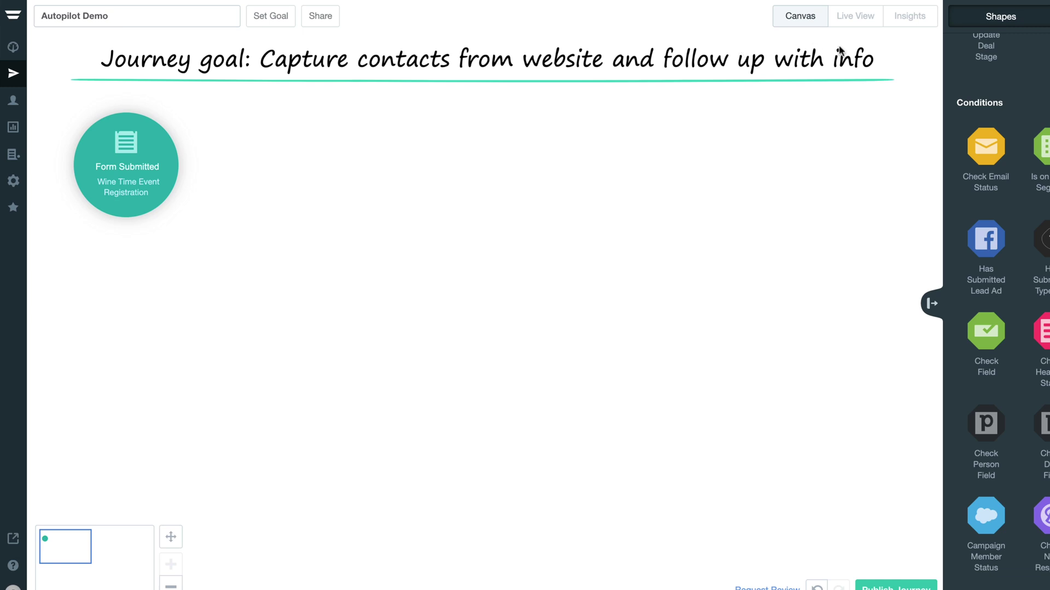
- Place a Send Email action right of the Form Submitted trigger and open its settings
scroll(950, 49, "up", 3)
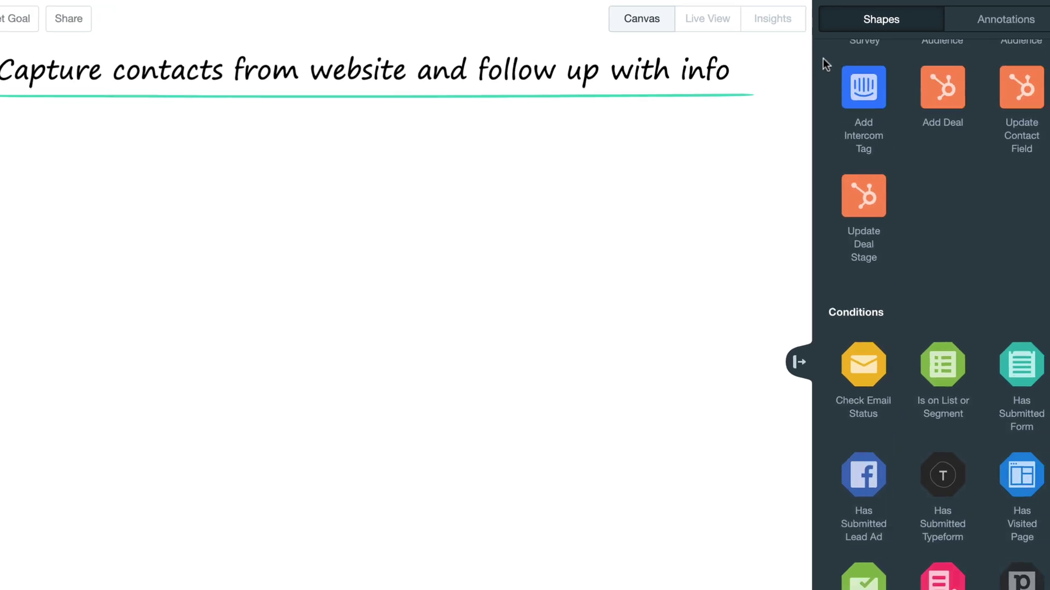
scroll(822, 58, "up", 15)
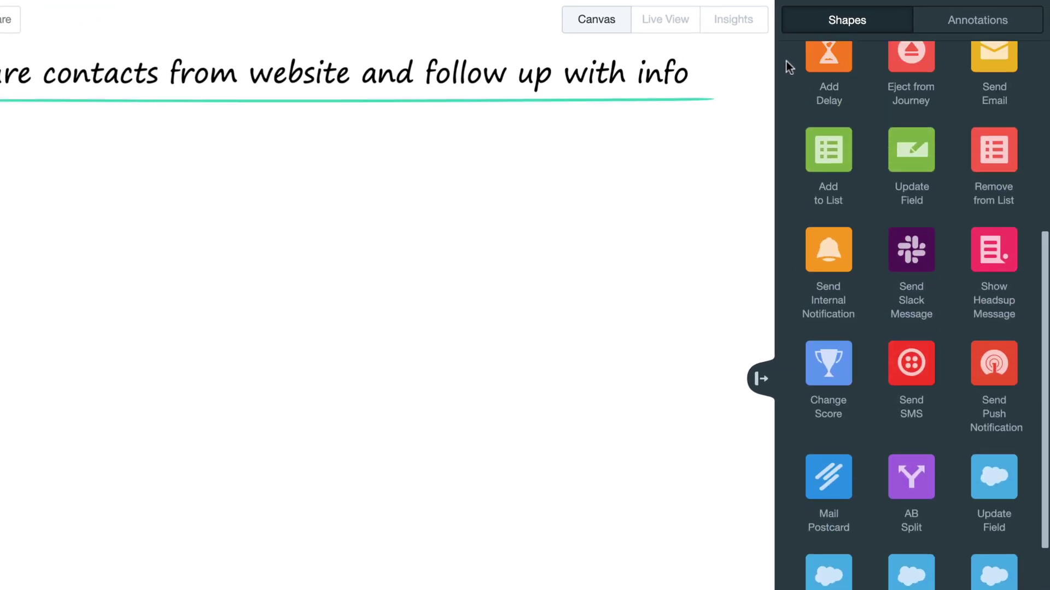
scroll(786, 61, "up", 2)
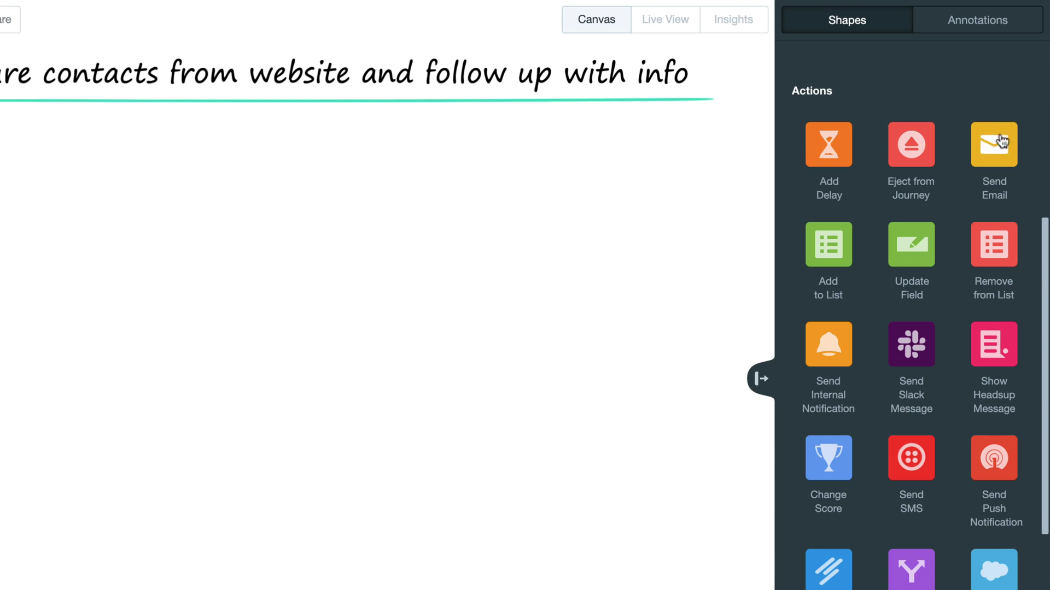
left_click_drag(1002, 143, 42, 224)
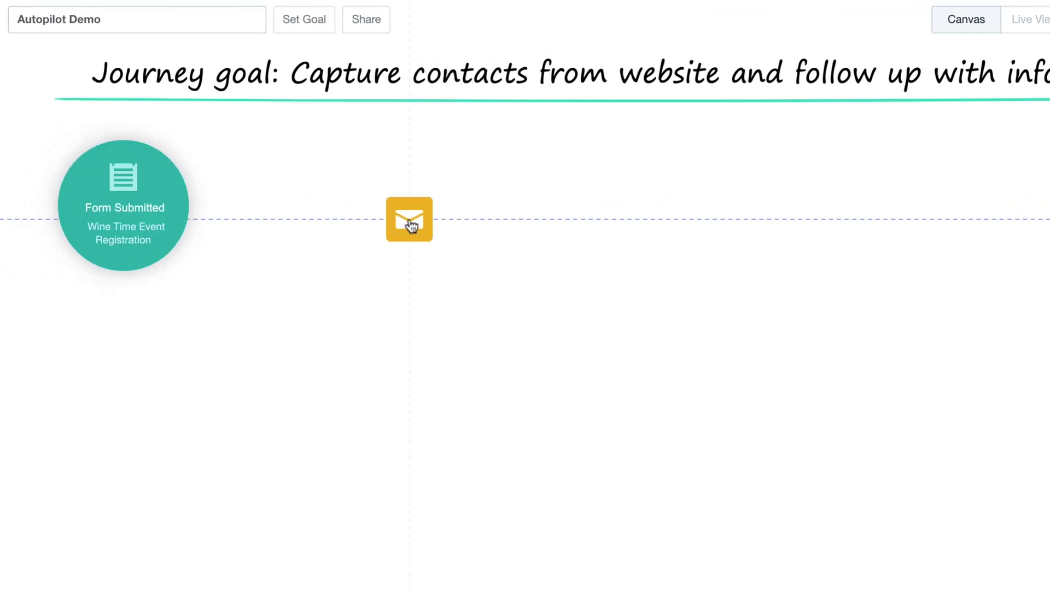
left_click_drag(411, 224, 405, 219)
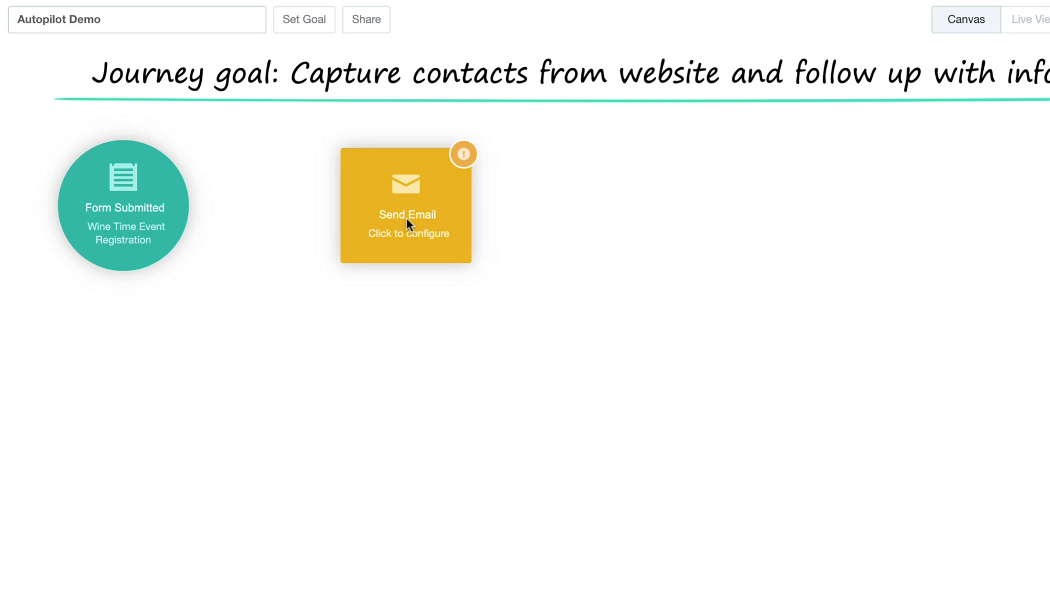
left_click(406, 219)
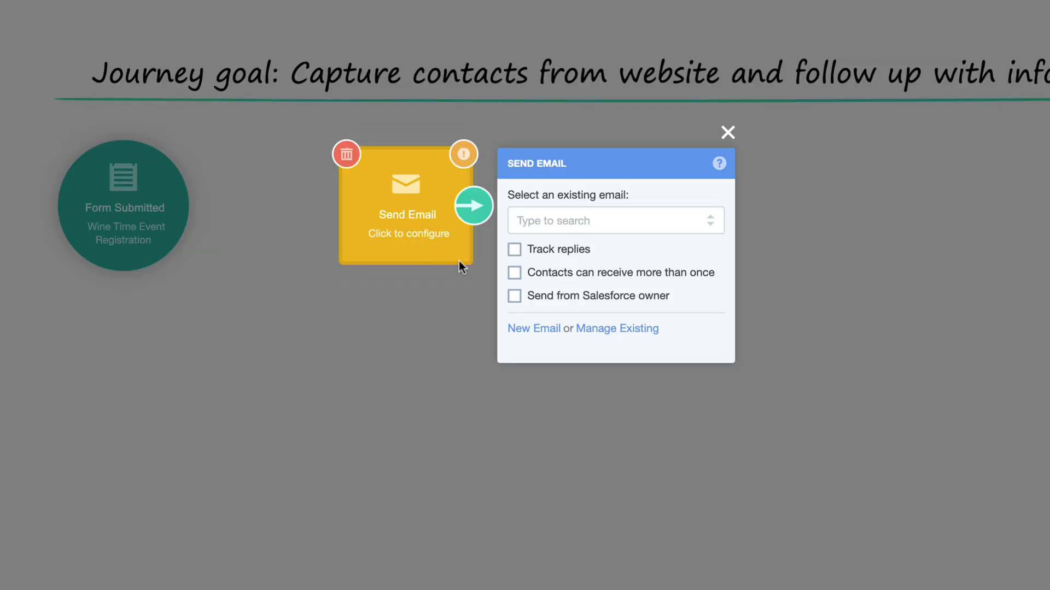
- Create a new email named 'Wine Time Event' from the Charity template and open it for editing
left_click(546, 331)
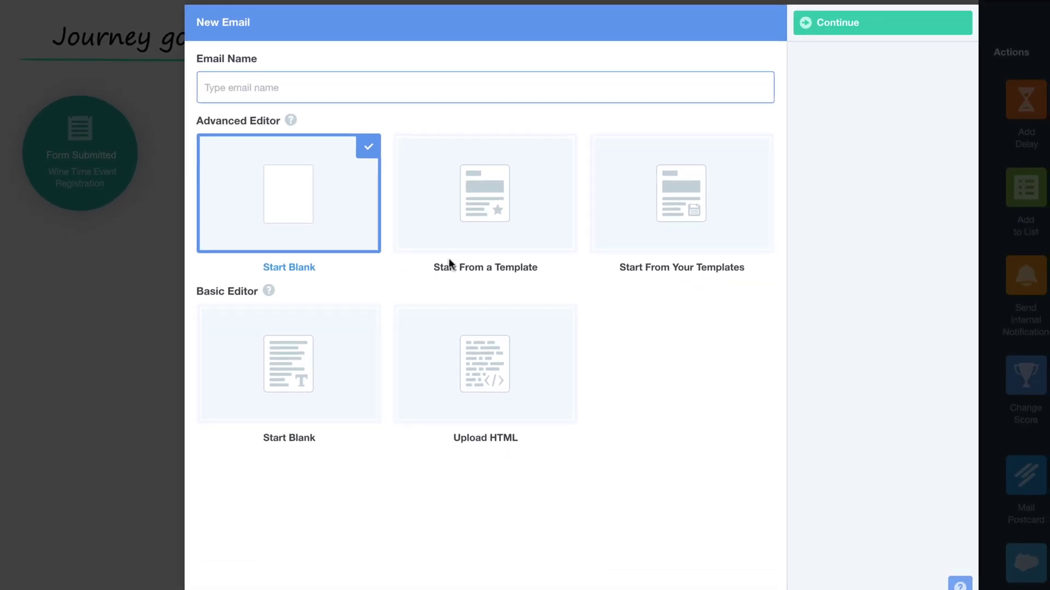
type("Wine Time Event")
left_click(482, 246)
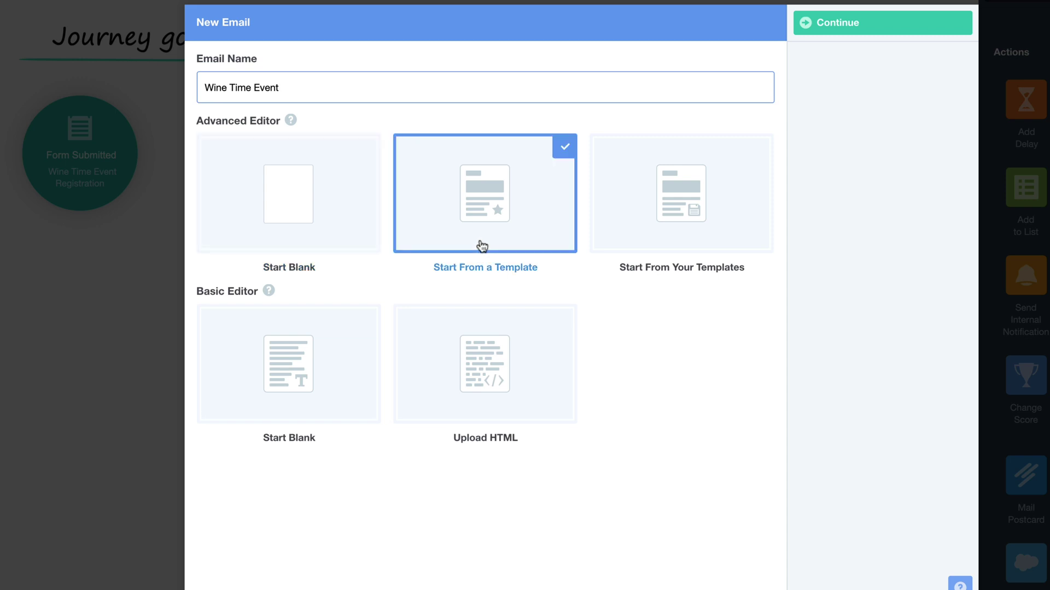
left_click(807, 23)
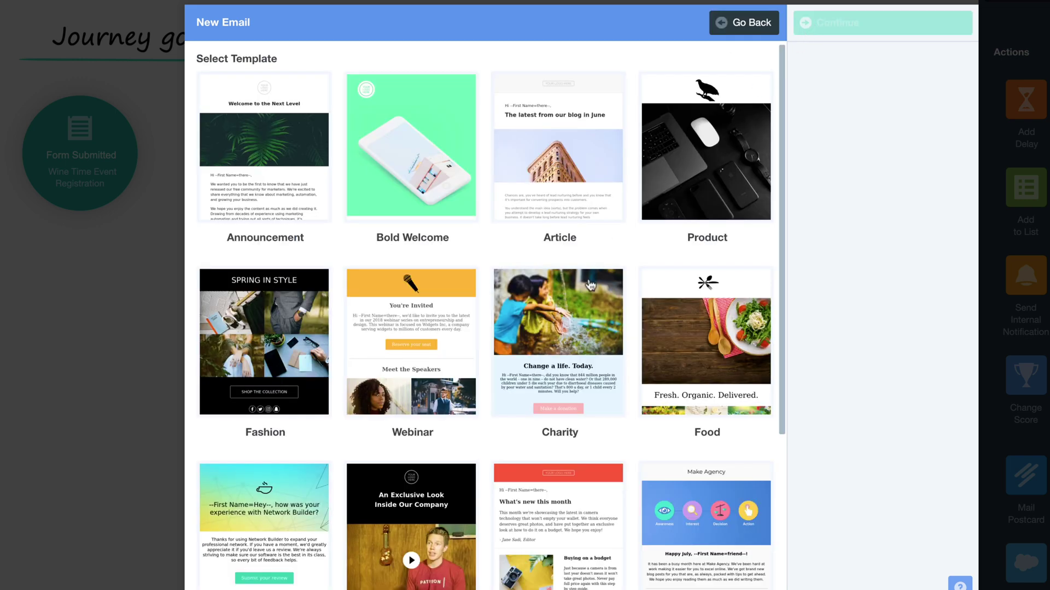
left_click(562, 340)
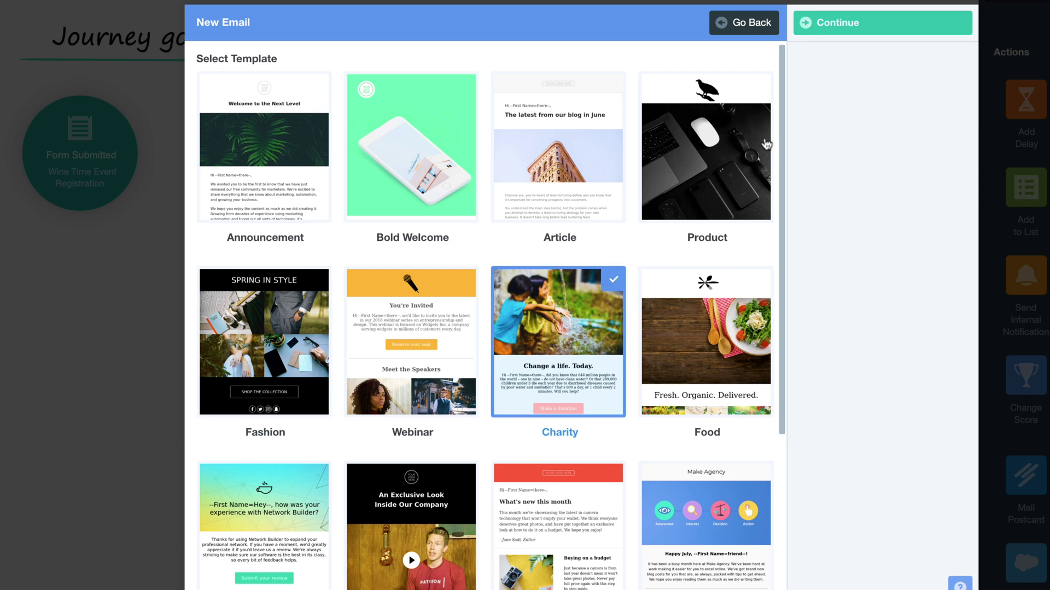
left_click(819, 33)
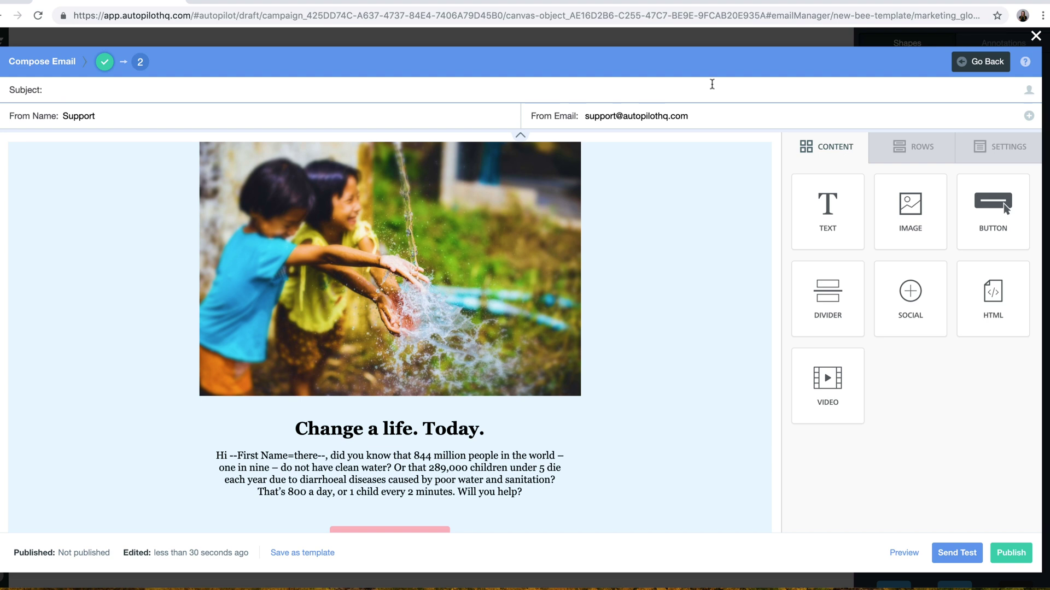
- Set the subject to the contact's first name followed by ', here are your Wine Time tickets!'
left_click(712, 84)
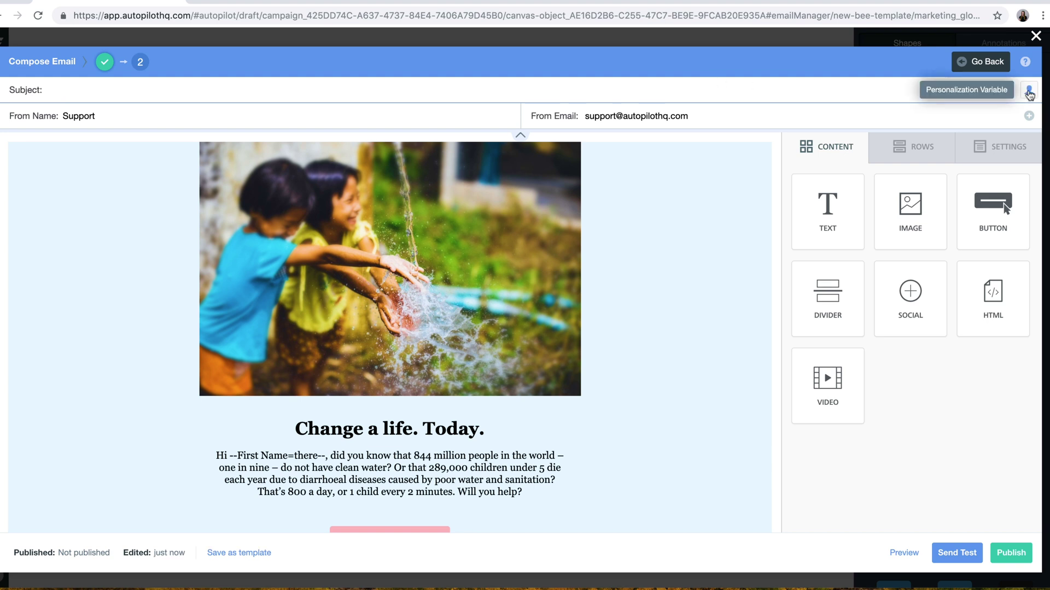
left_click(1029, 94)
left_click(1026, 111)
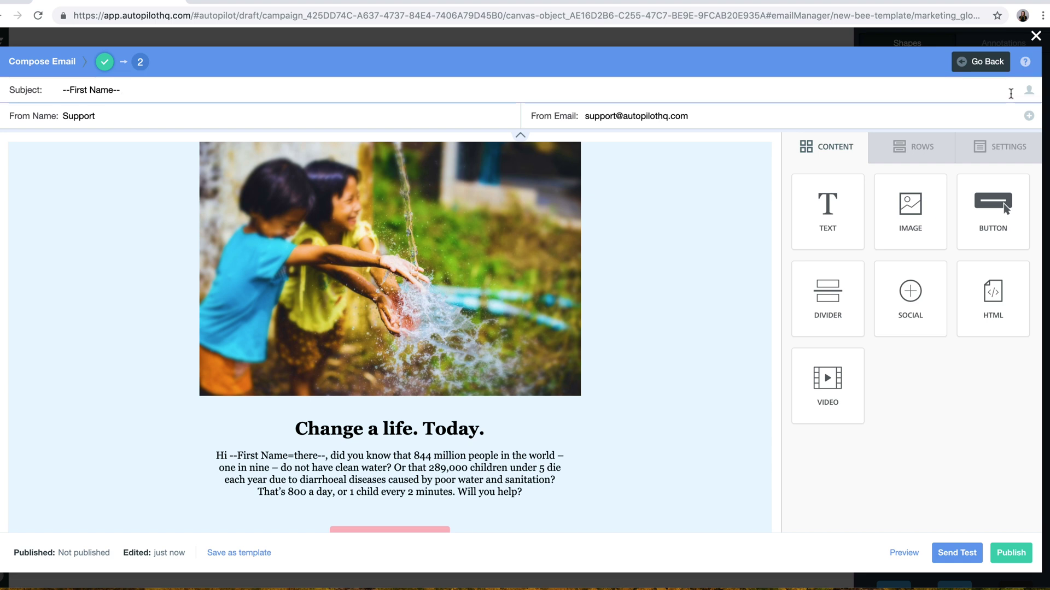
type(", here are your Wine Time tickets!")
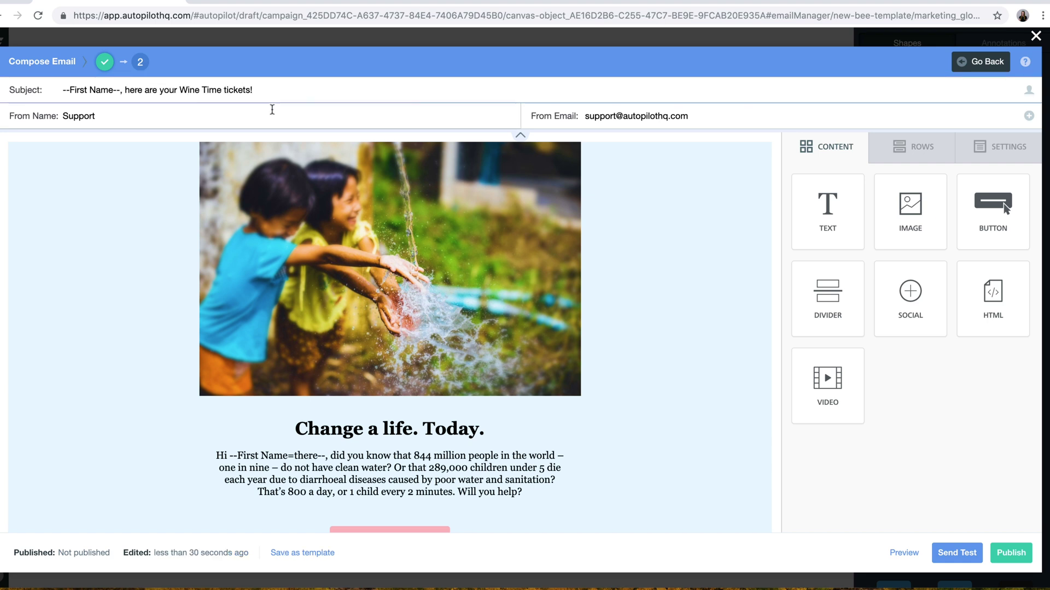
triple_click(272, 110)
type("Wine Time")
left_click_drag(563, 124, 669, 113)
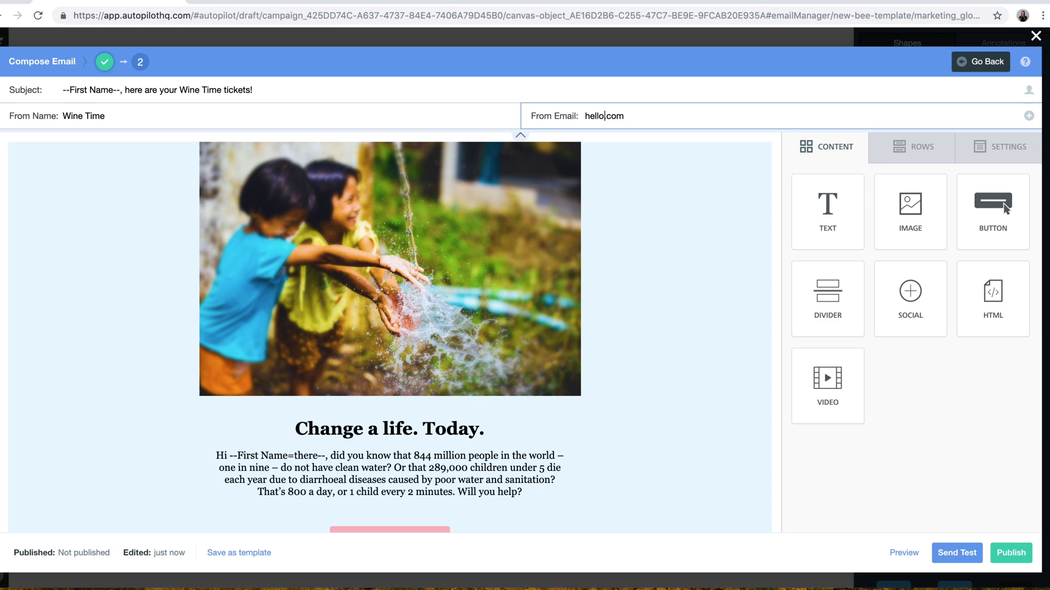
- Add a single-column top row holding the WINE TIME logo image, not stretched to full width
left_click(913, 147)
left_click_drag(900, 181, 541, 146)
left_click(809, 145)
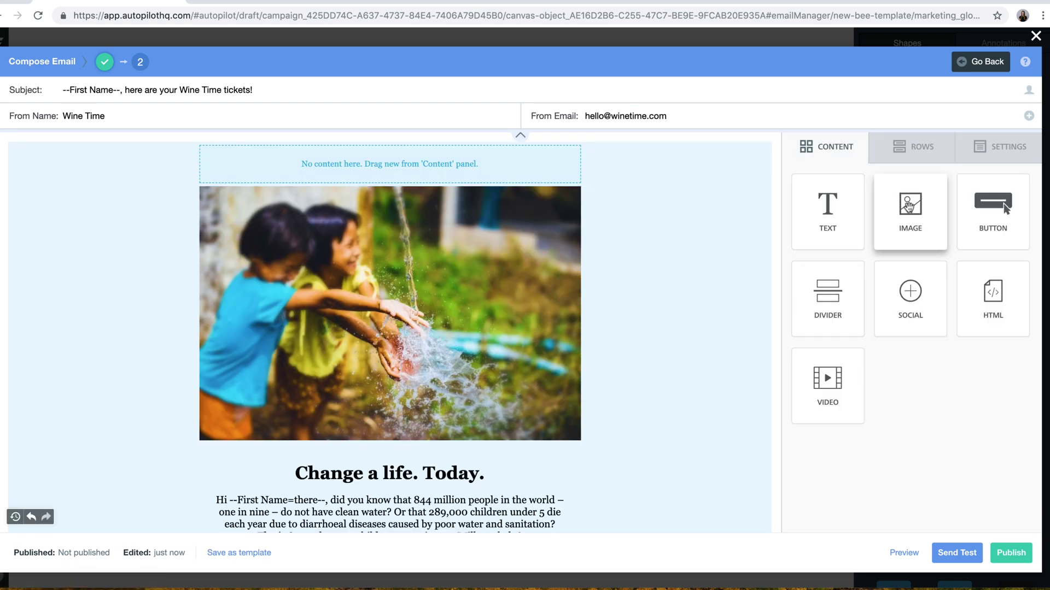
left_click_drag(909, 207, 399, 170)
left_click(390, 214)
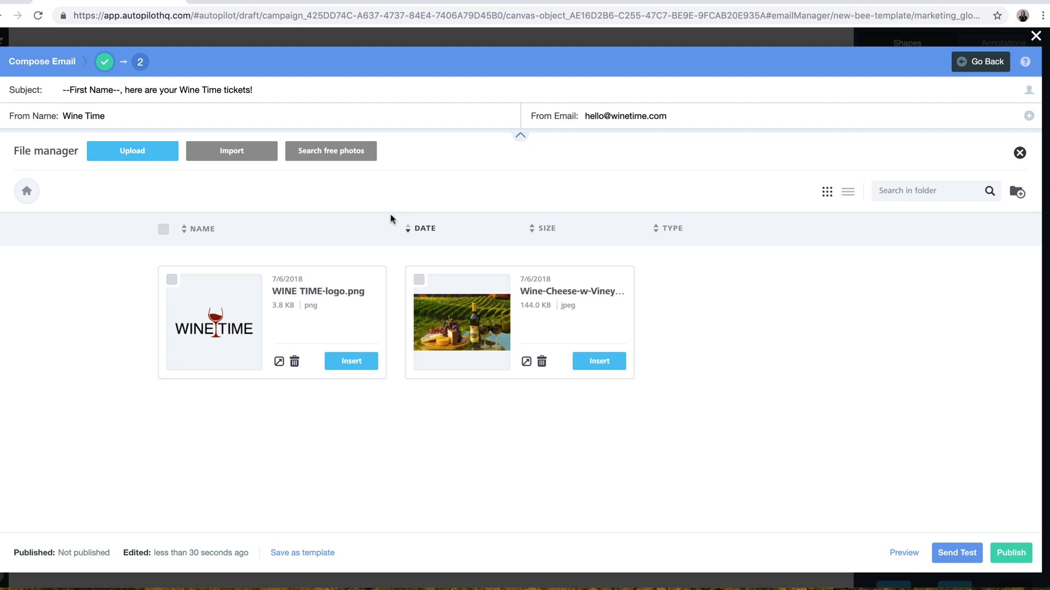
left_click(356, 362)
left_click(1020, 222)
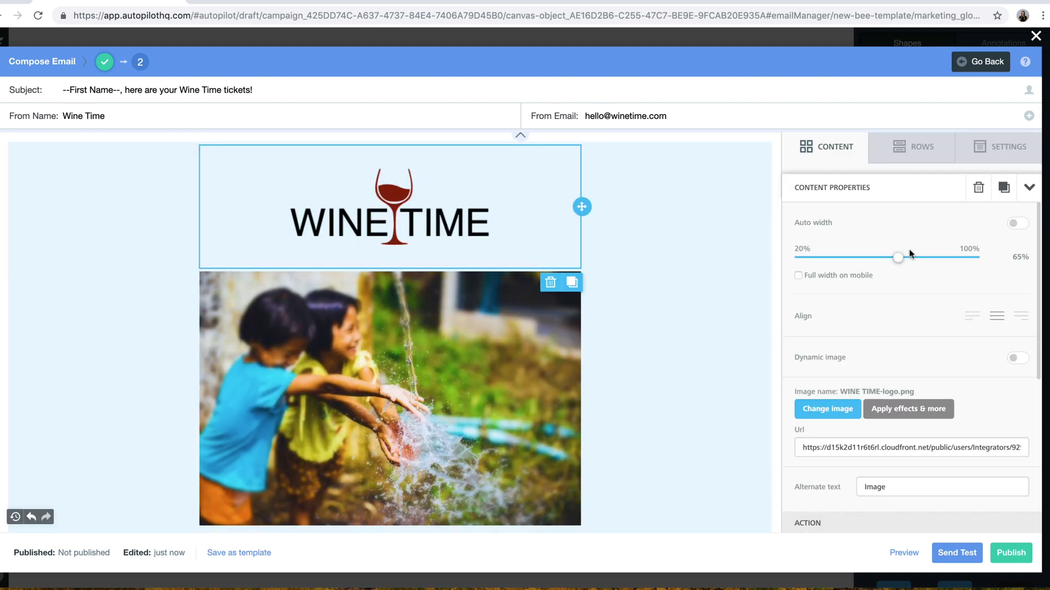
- Replace the heading with 'Your event tickets are here!' and put the greeting on its own paragraph
scroll(474, 304, "down", 5)
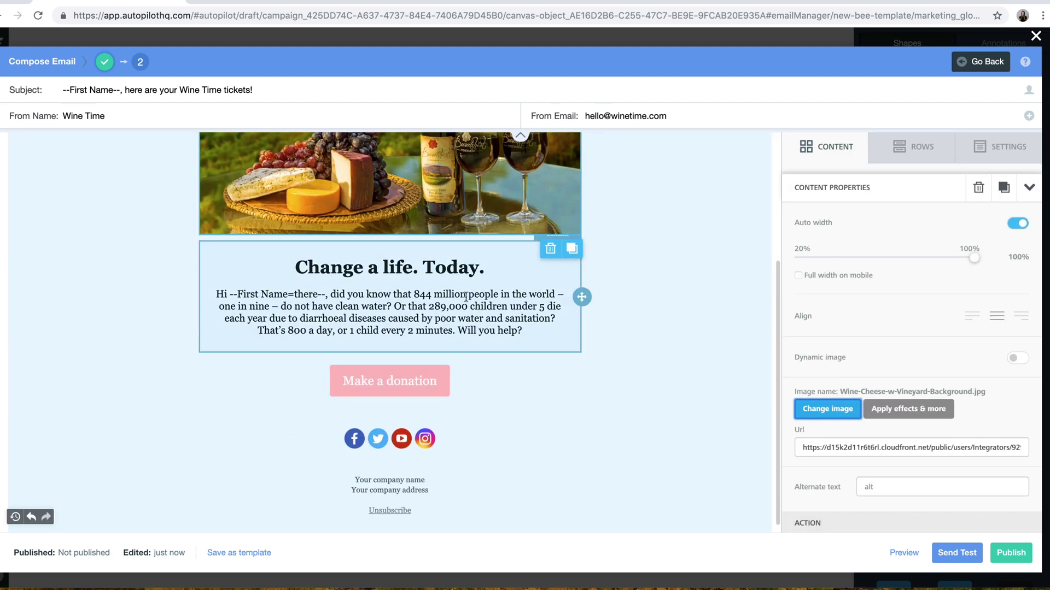
triple_click(449, 268)
type("Your event tickets are here")
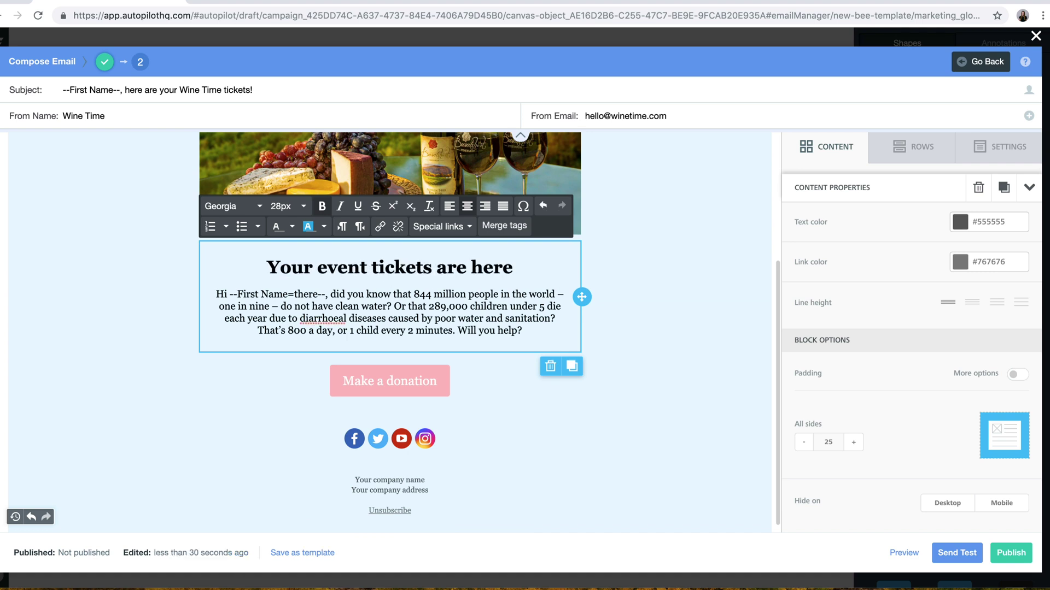
type("!")
left_click(331, 294)
key("Return")
- Rewrite the body into Wine Time quality and exclusive tour paragraphs ending 'Download your tickets below!'
left_click_drag(227, 318, 476, 355)
type("Here at Wine Time, we never compromise on quality. We ")
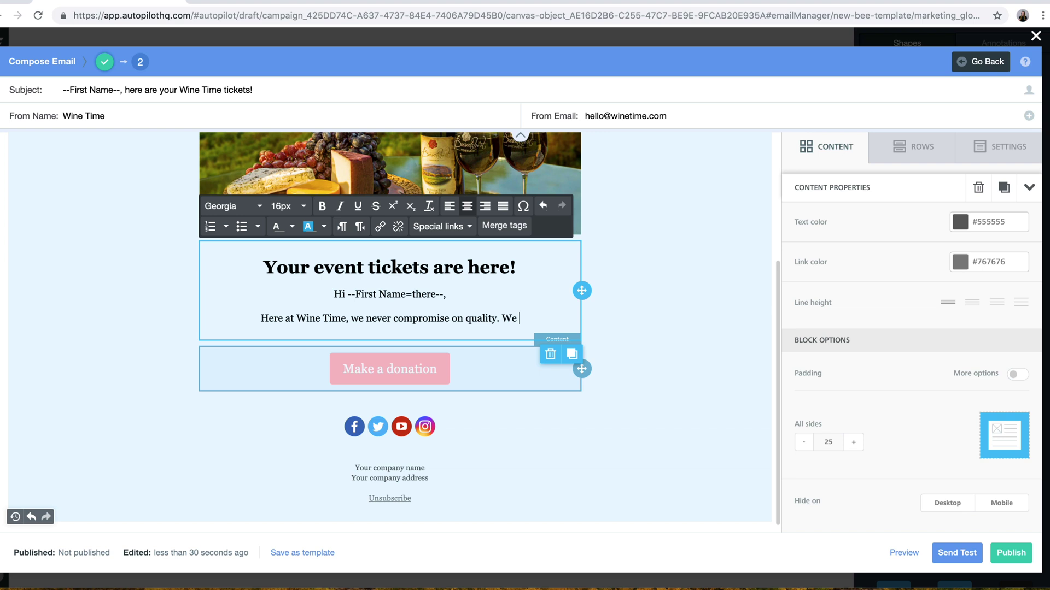
type("only use the freshest produce from local, organic farms.")
key("Return")
type("Which is wh")
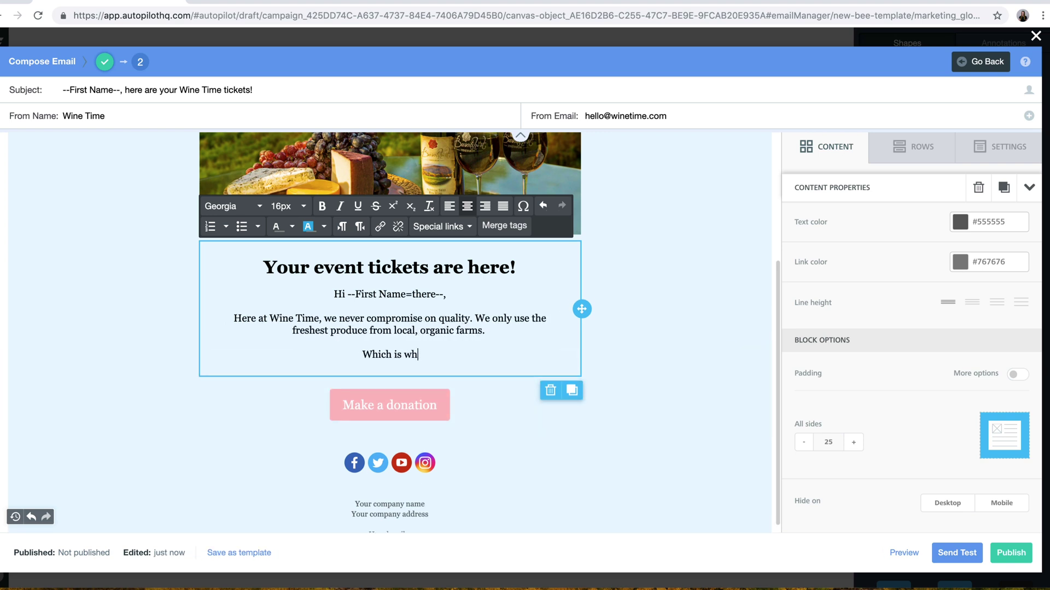
type("y at this once-in-a-lifetime event, we'll take you on an exclusive tour ")
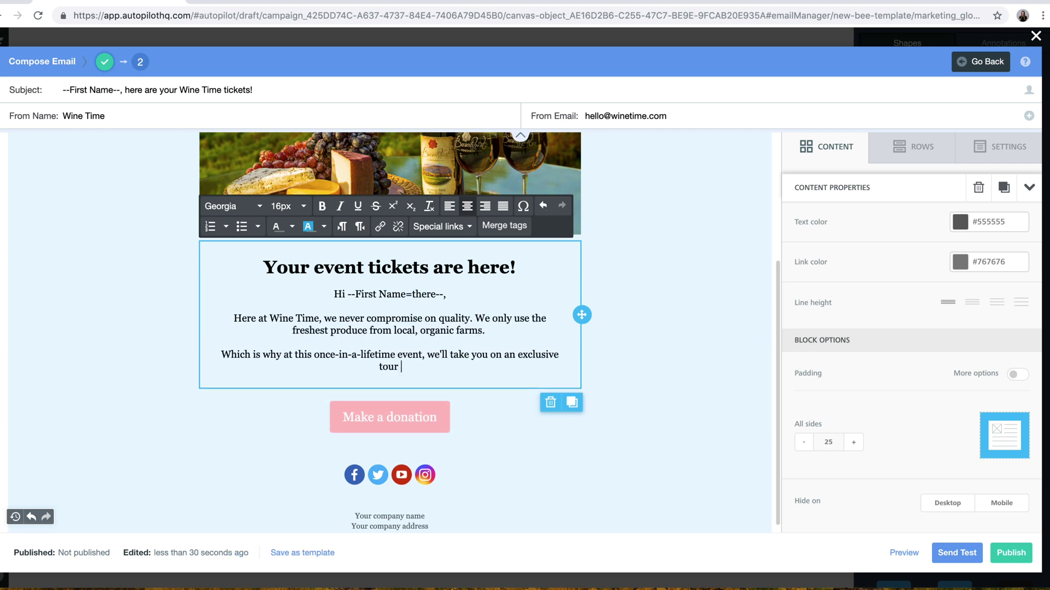
type("of our warehouses and factory, to show you how much we care about what goes into our")
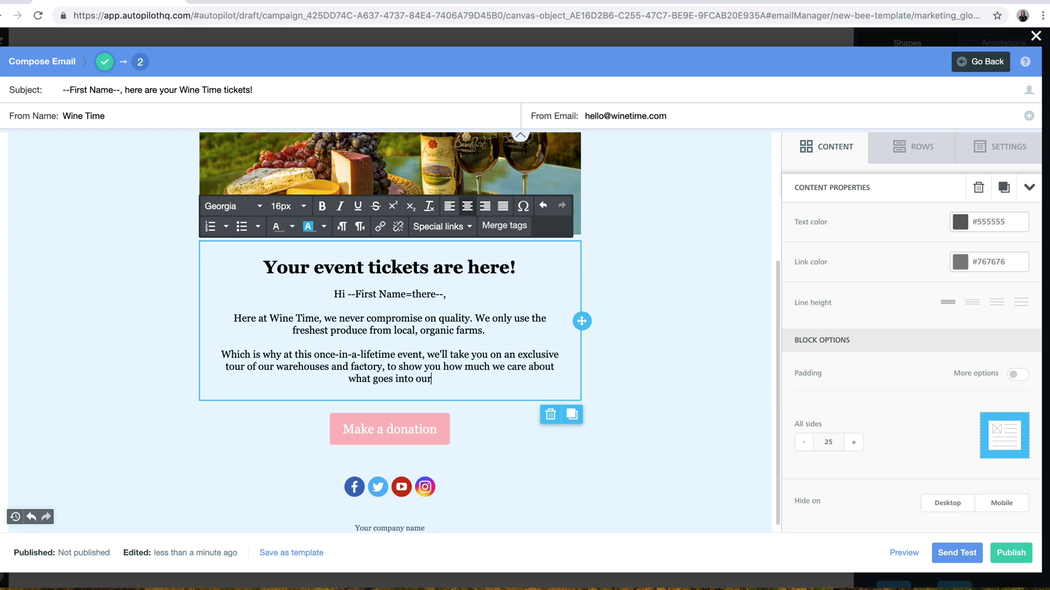
type(" products.")
key("Return")
type("Download your tickets below!")
- Rename the button to 'Download tickets' and make its background red
left_click_drag(437, 453, 341, 453)
key("BackSpace")
type("Download tickets")
left_click(961, 402)
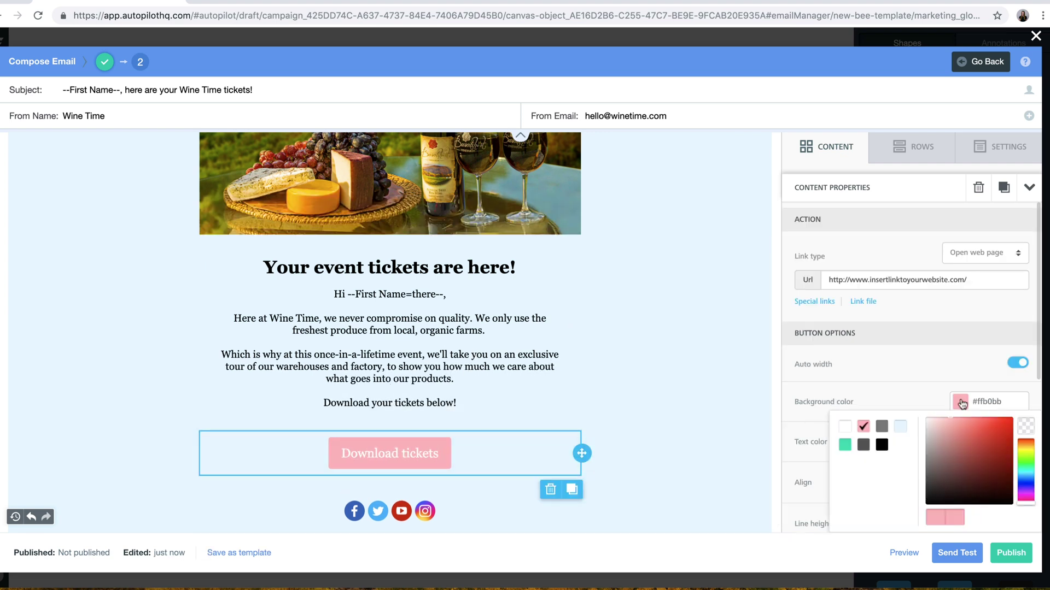
left_click(1009, 427)
scroll(713, 441, "down", 3)
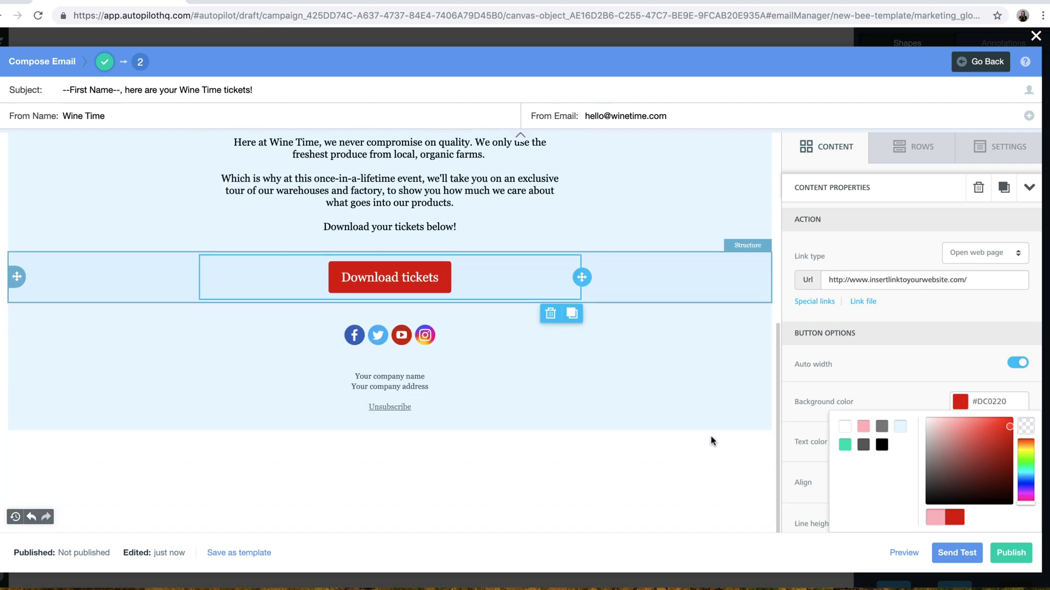
left_click(403, 377)
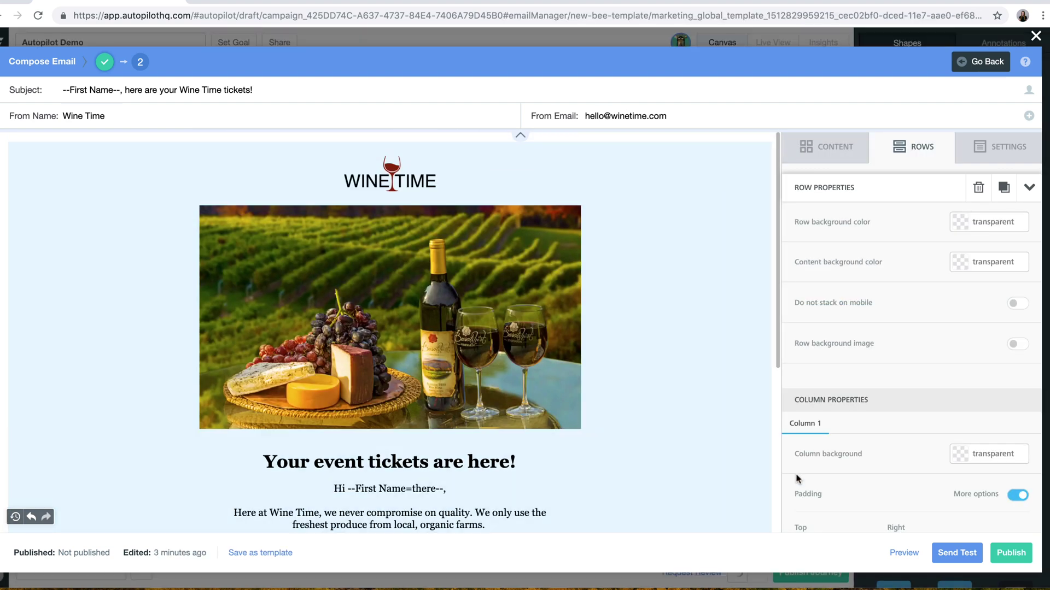
- Preview the email in mobile view and send a test email
left_click(904, 553)
scroll(833, 453, "down", 3)
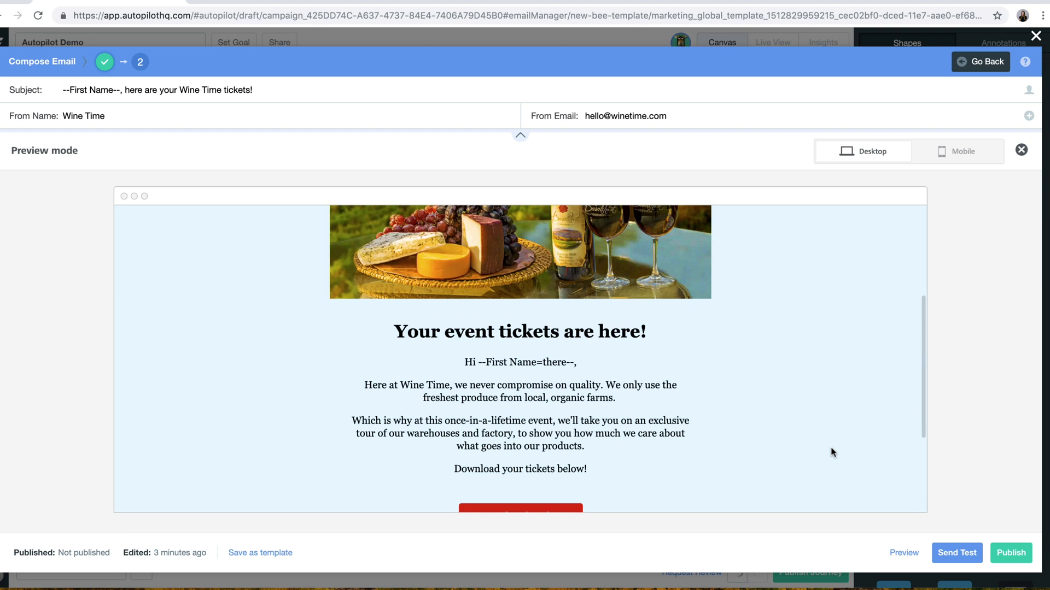
scroll(832, 453, "down", 2)
left_click(923, 163)
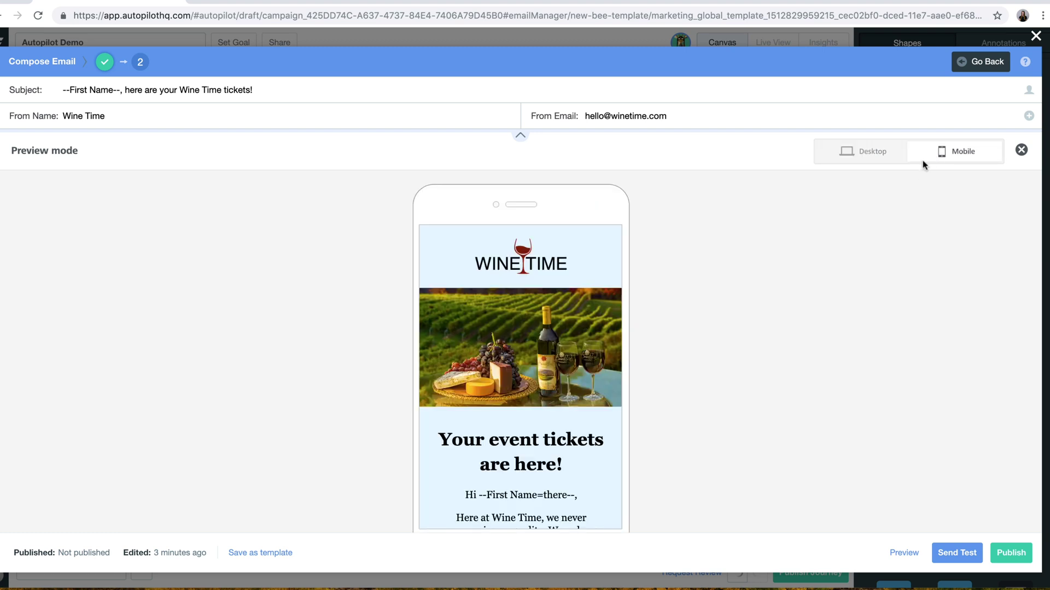
scroll(611, 405, "down", 4)
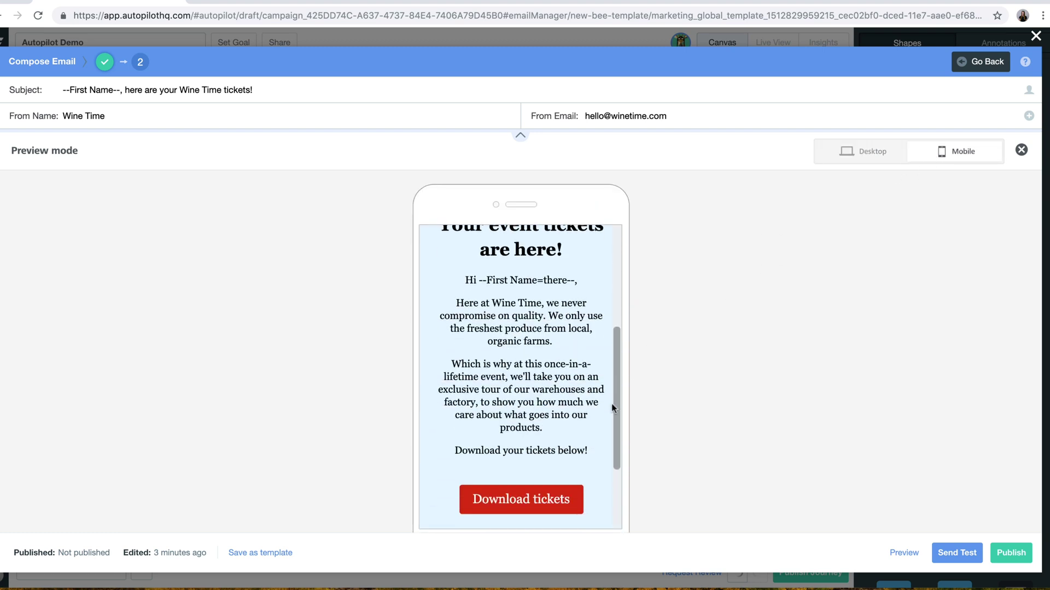
left_click(950, 550)
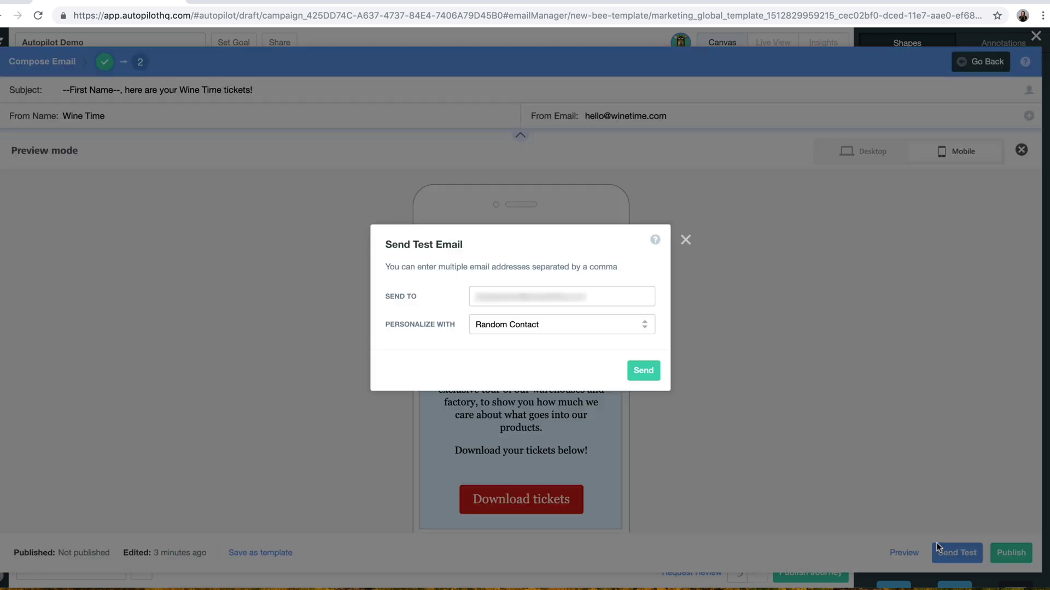
left_click(644, 371)
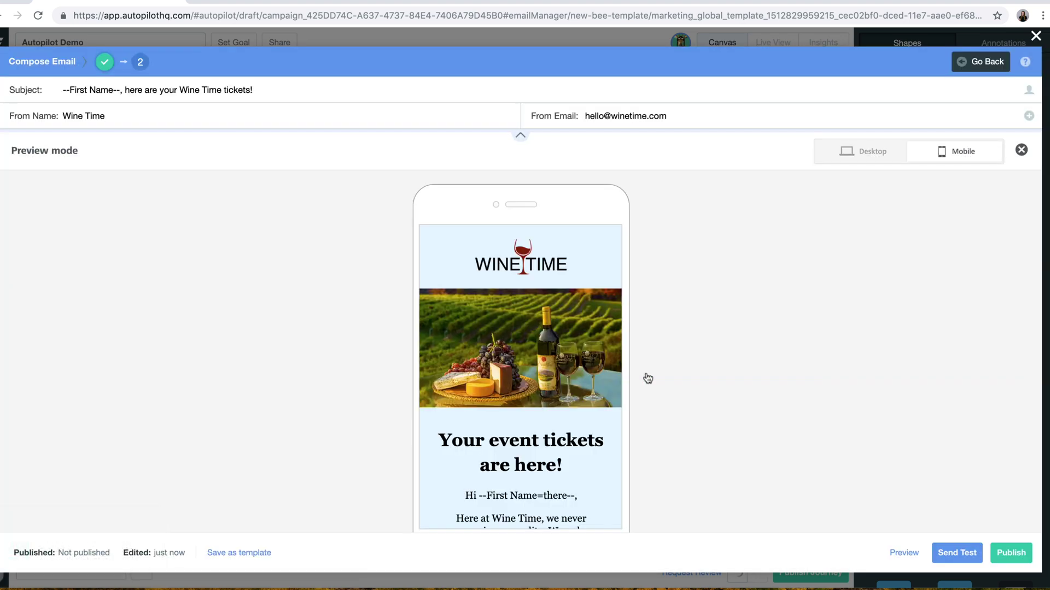
- Save the email as template 'Wine Time Event Template' and publish it to the journey
left_click(244, 553)
type("Win")
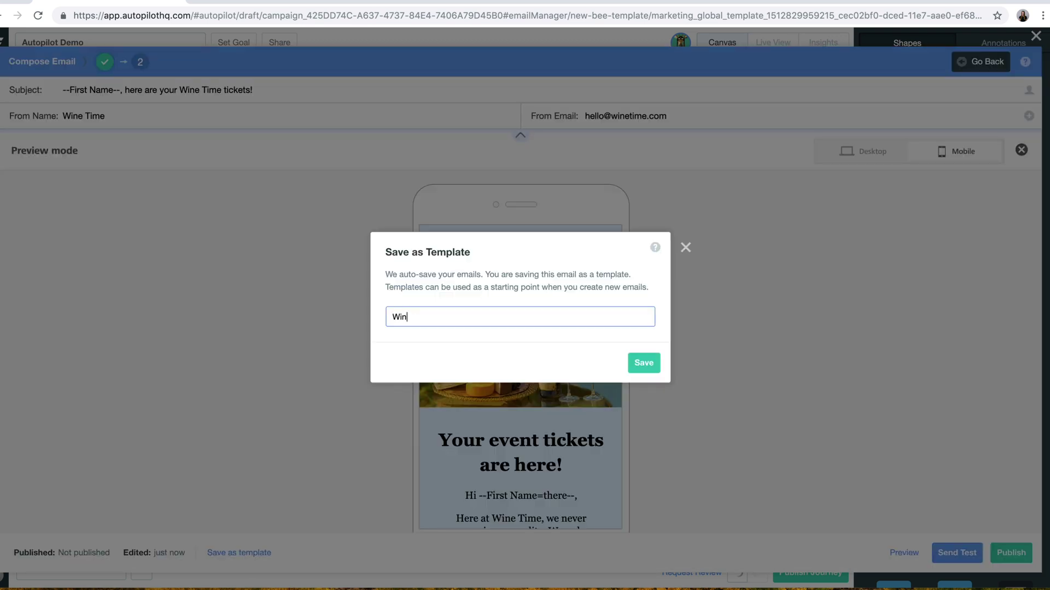
type("e Time Event Template")
left_click(631, 364)
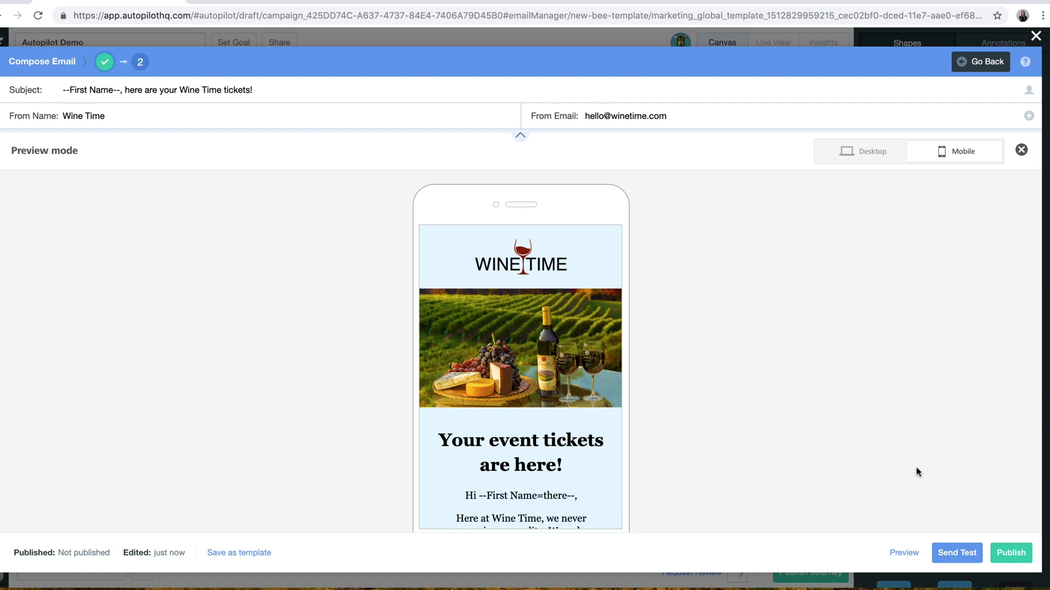
left_click(1010, 553)
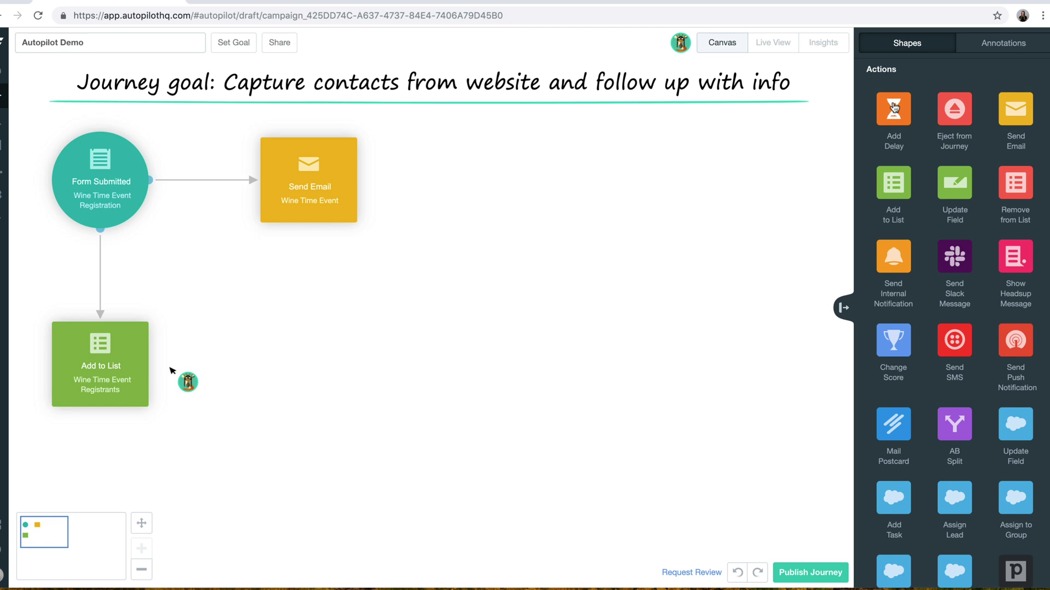
- Add a delay right of Send Email set to 2 days within a 9:00am–5:00pm, Monday–Friday window
left_click_drag(893, 108, 553, 183)
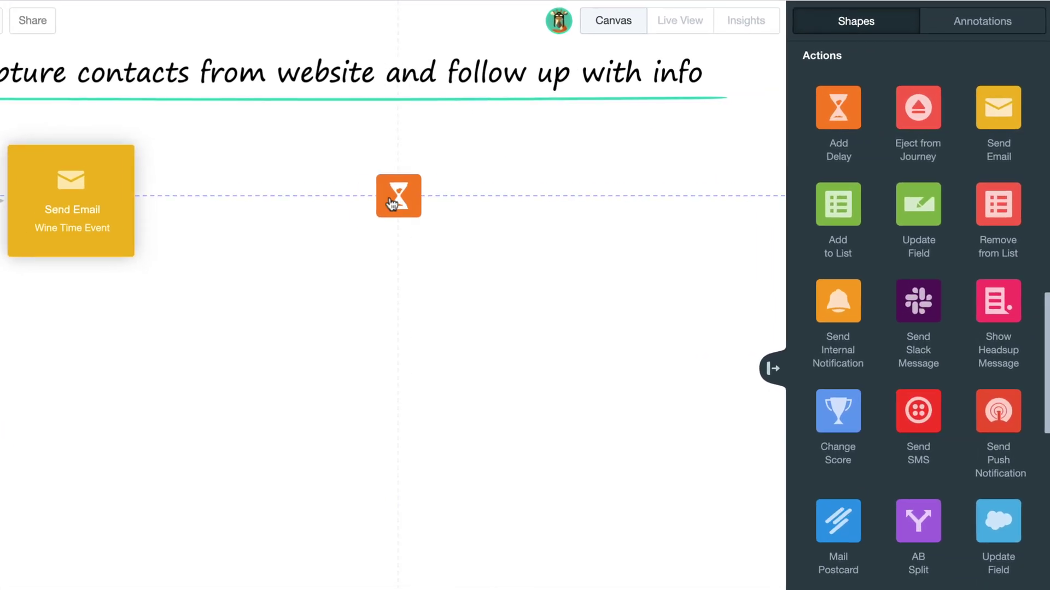
left_click_drag(393, 203, 332, 214)
left_click(332, 214)
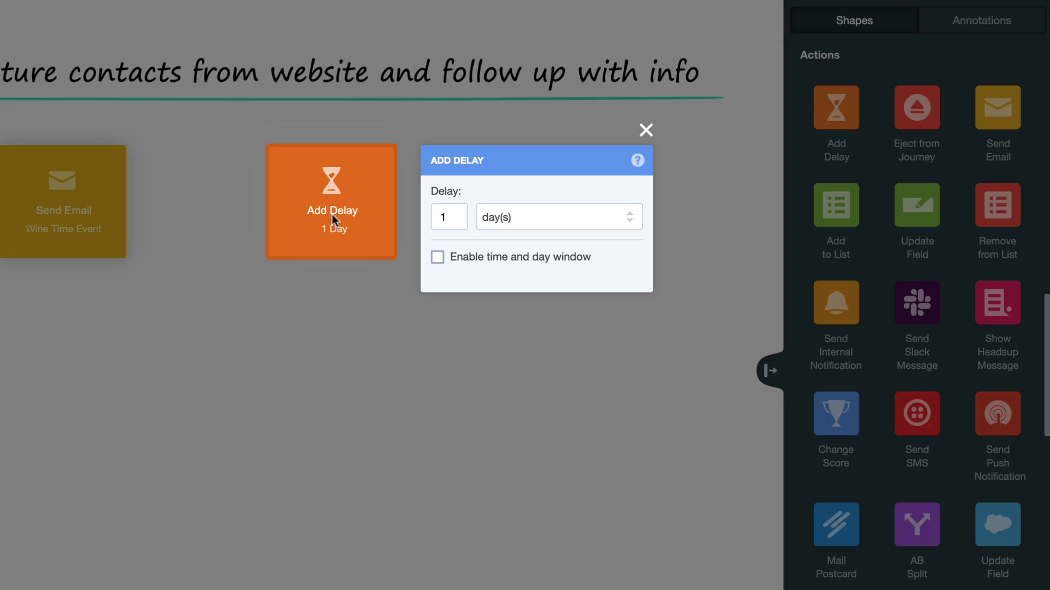
left_click_drag(459, 216, 432, 215)
type("2")
left_click(438, 258)
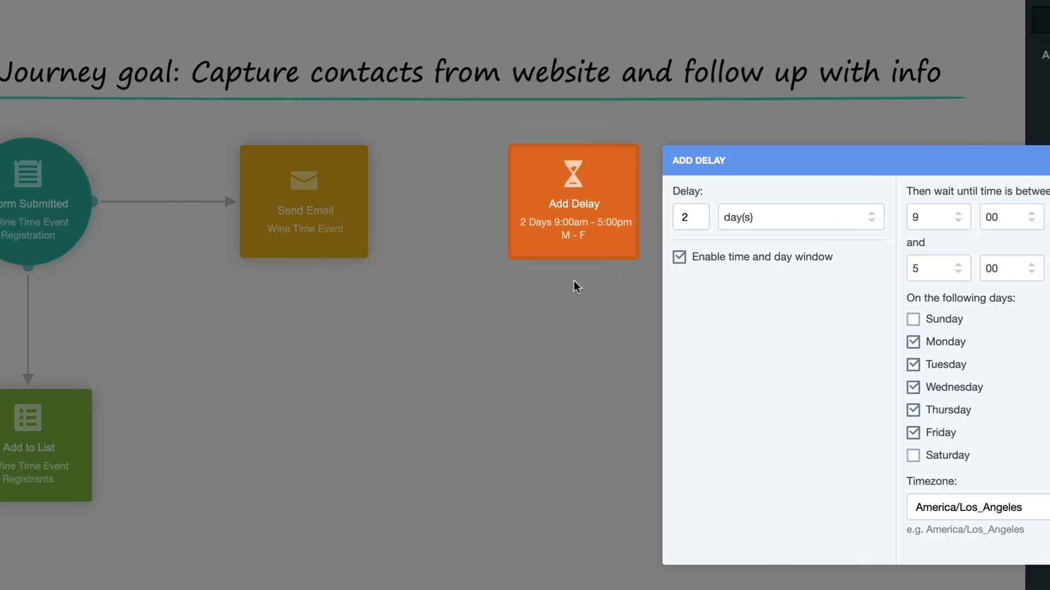
left_click(327, 283)
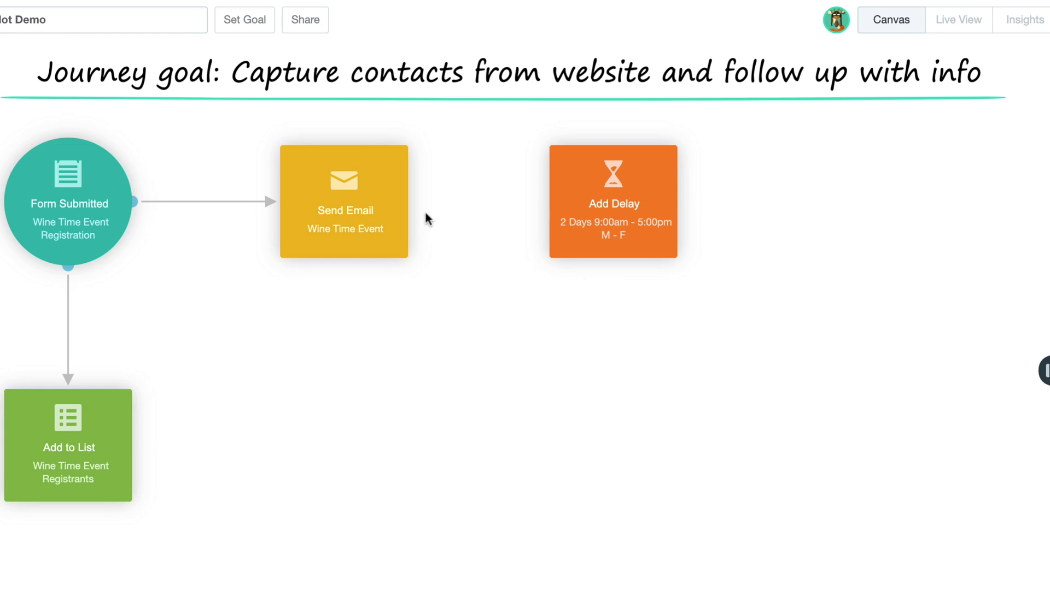
- Link Send Email on send to the delay, then the delay to a 'Wine Time Event' email status check
left_click(404, 199)
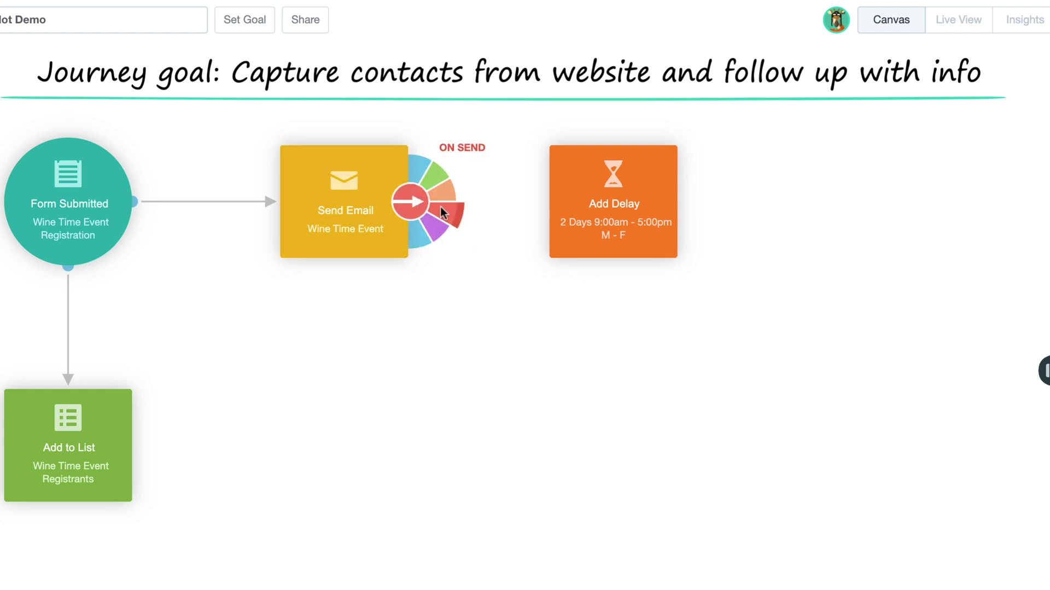
left_click_drag(444, 208, 569, 209)
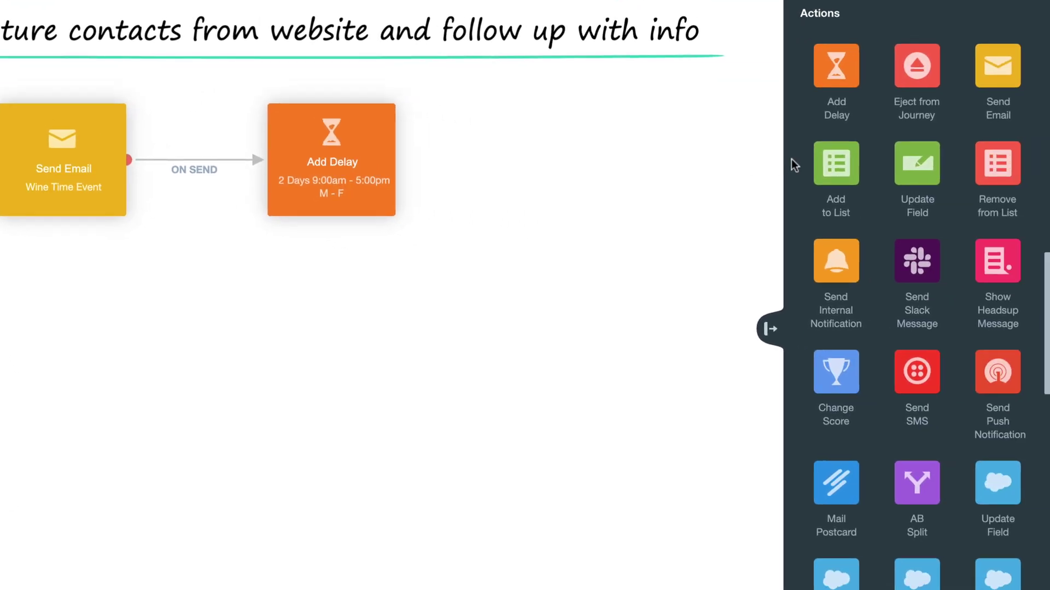
scroll(791, 159, "down", 10)
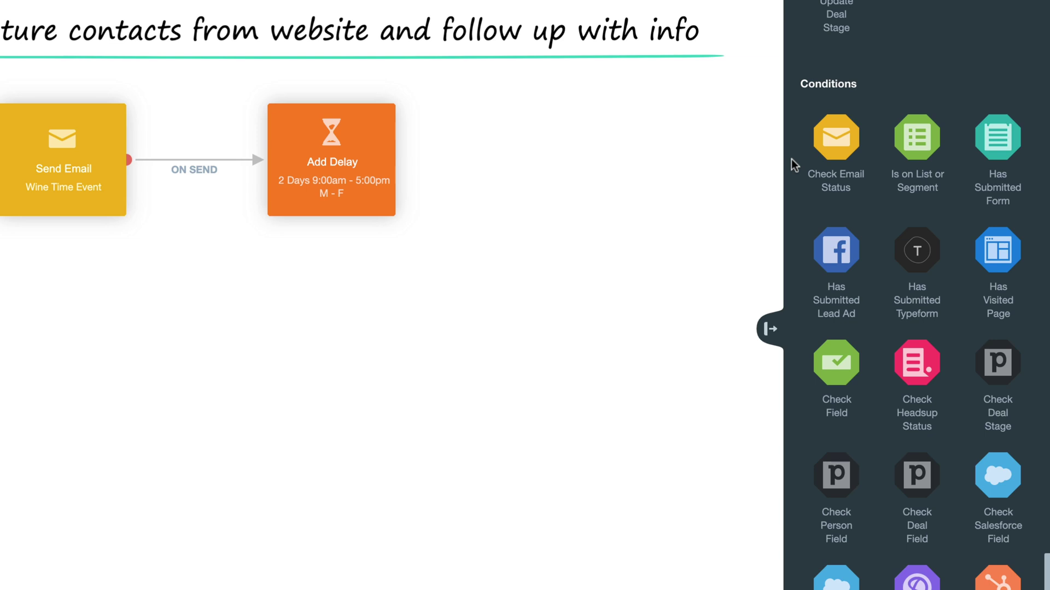
left_click_drag(833, 143, 593, 164)
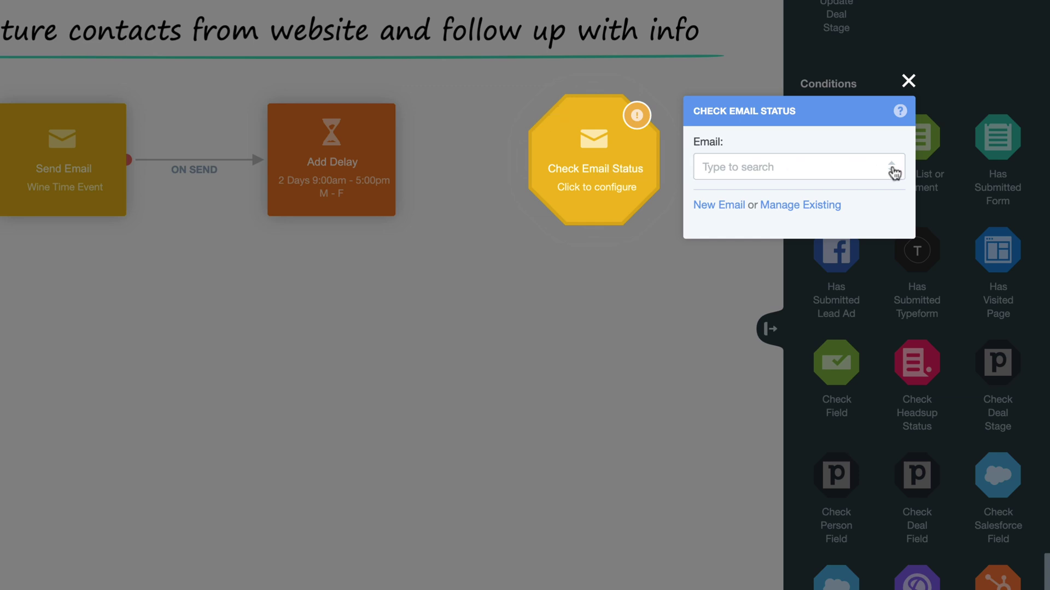
left_click(897, 173)
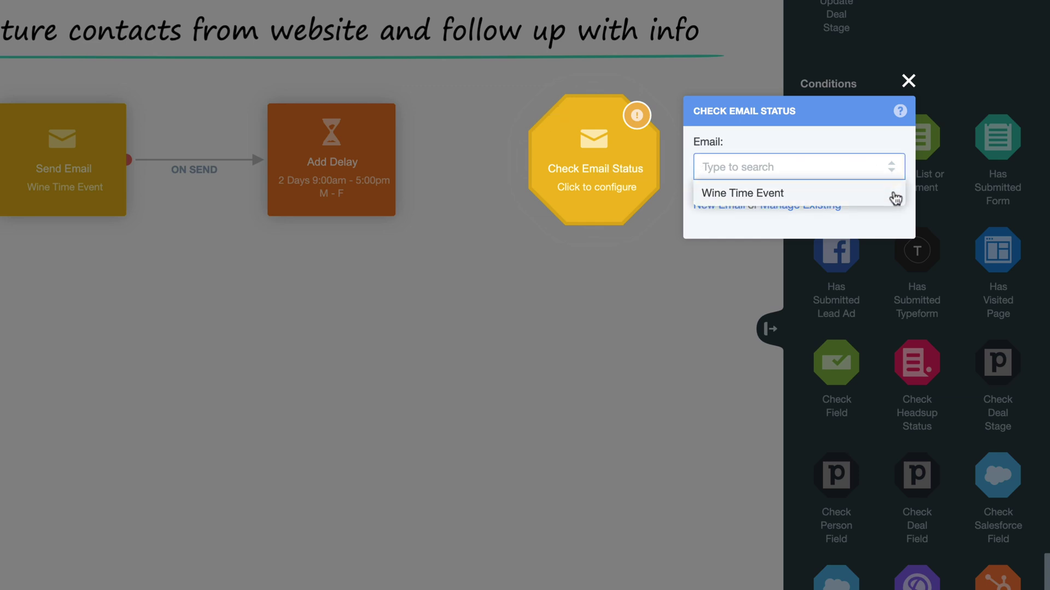
left_click(895, 197)
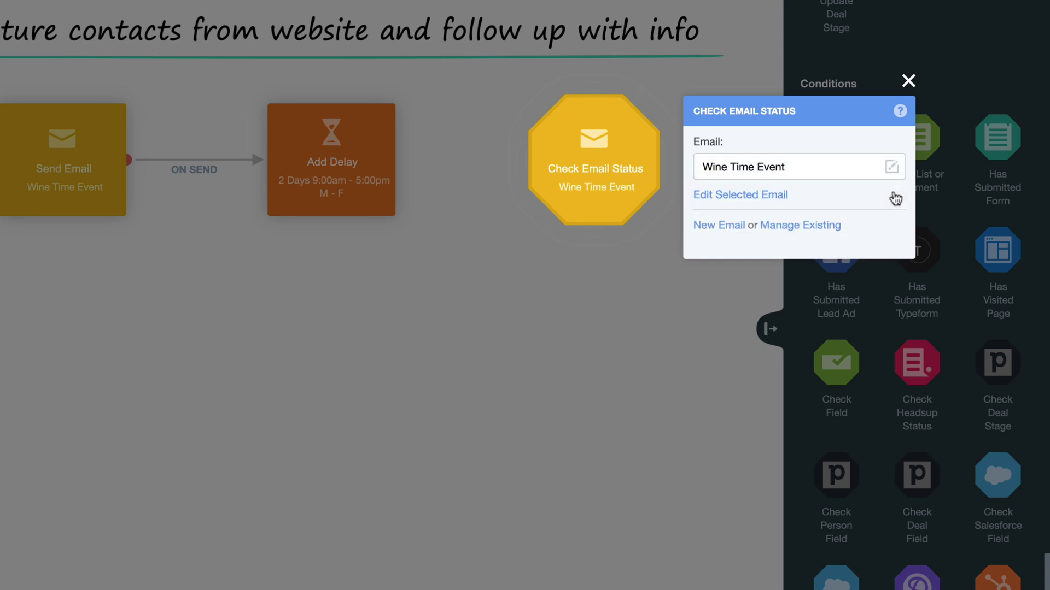
left_click(658, 240)
left_click_drag(394, 159, 543, 159)
- Add a Send Email action below Check Email Status that sends the Wine Time Event Reminder email
scroll(790, 159, "up", 10)
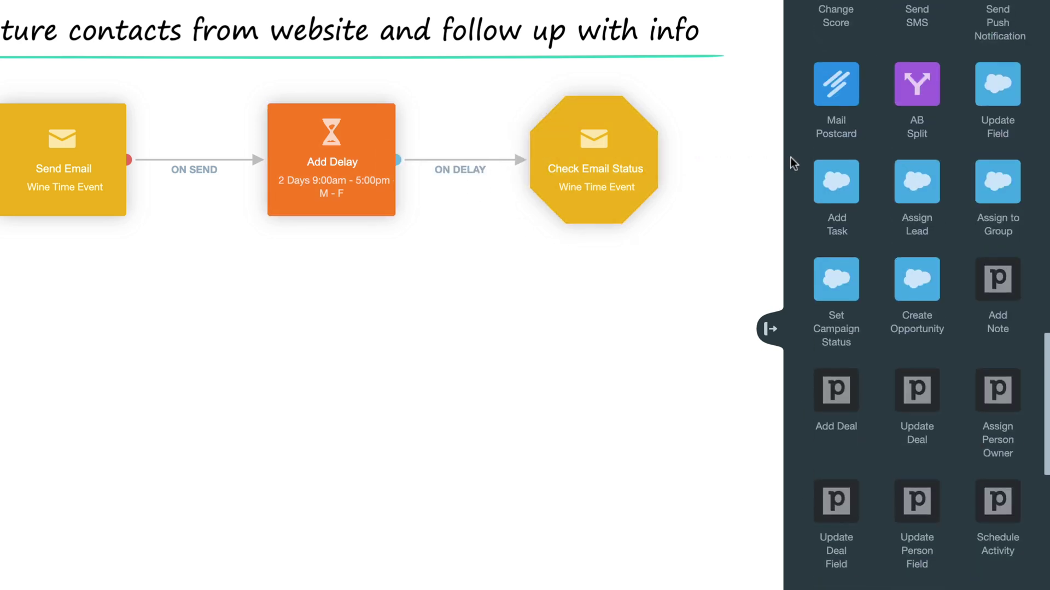
scroll(789, 156, "up", 3)
left_click_drag(998, 88, 585, 398)
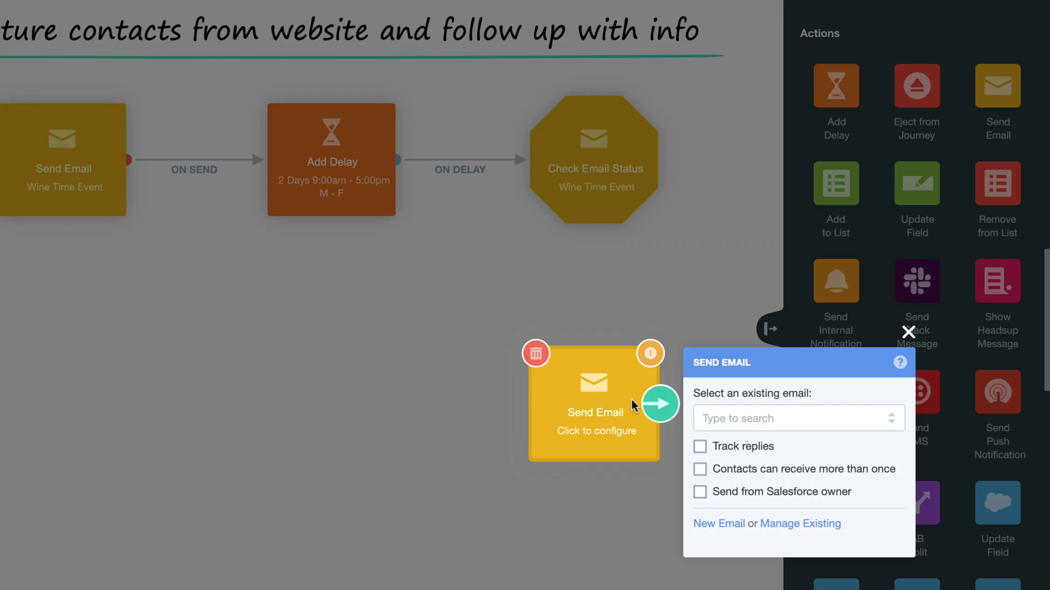
left_click(891, 418)
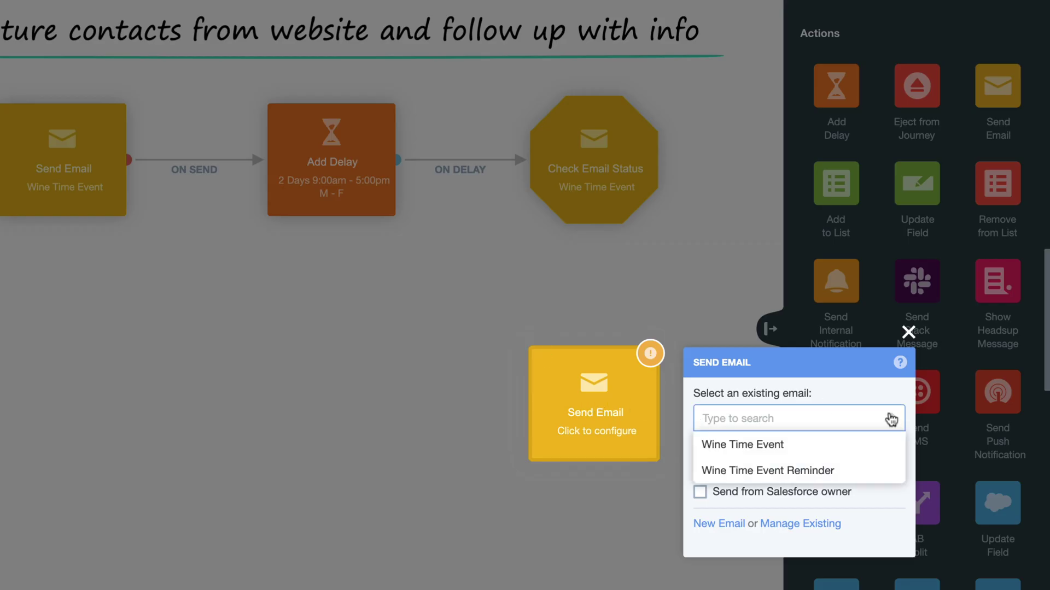
left_click(891, 476)
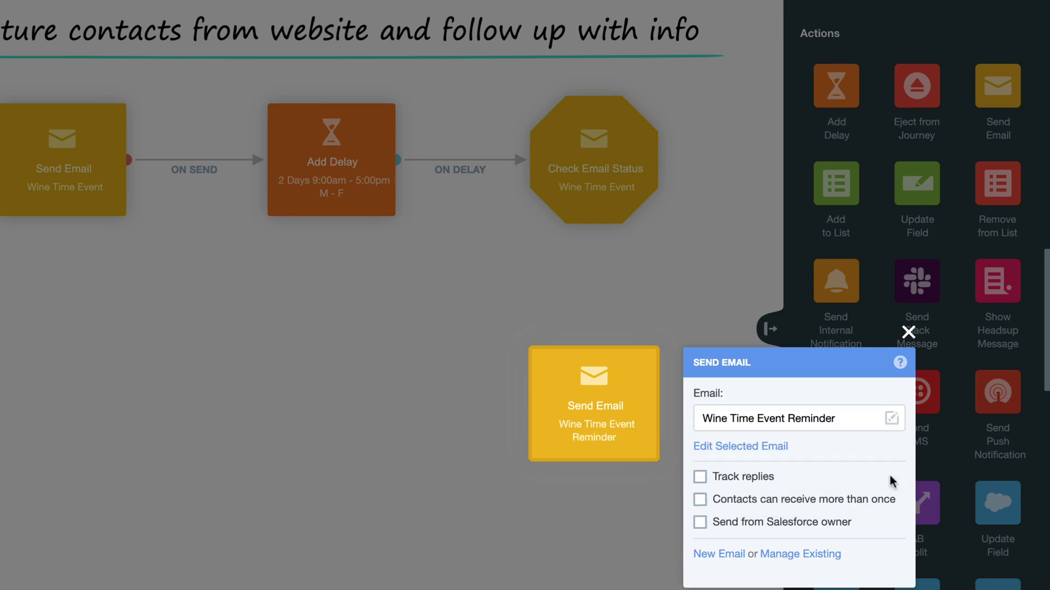
left_click(665, 483)
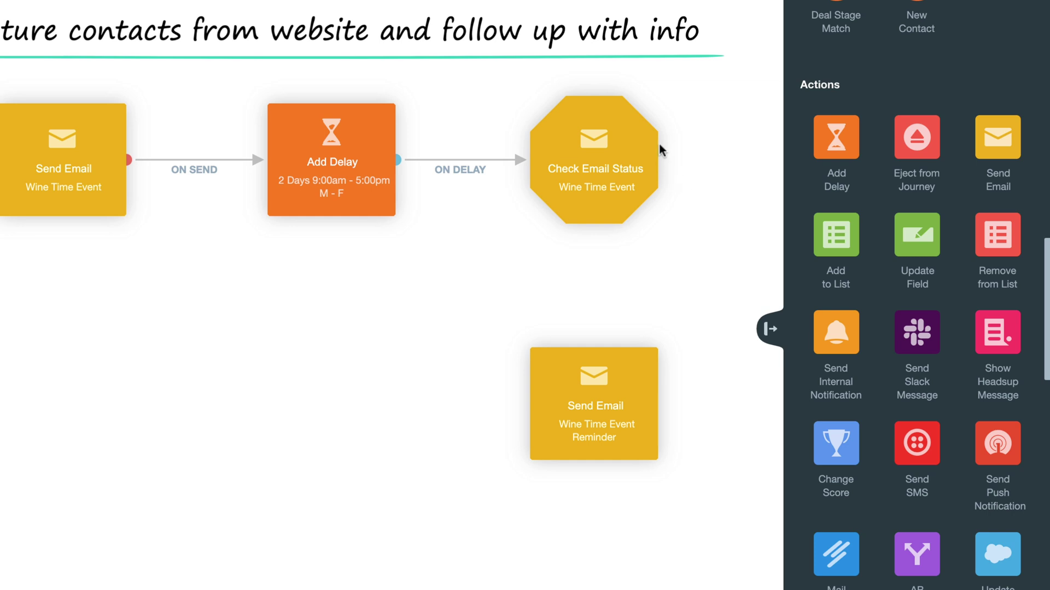
- Route Has Not Opened to the reminder email and add a Send SMS action after Form Submitted
mouse_move(655, 149)
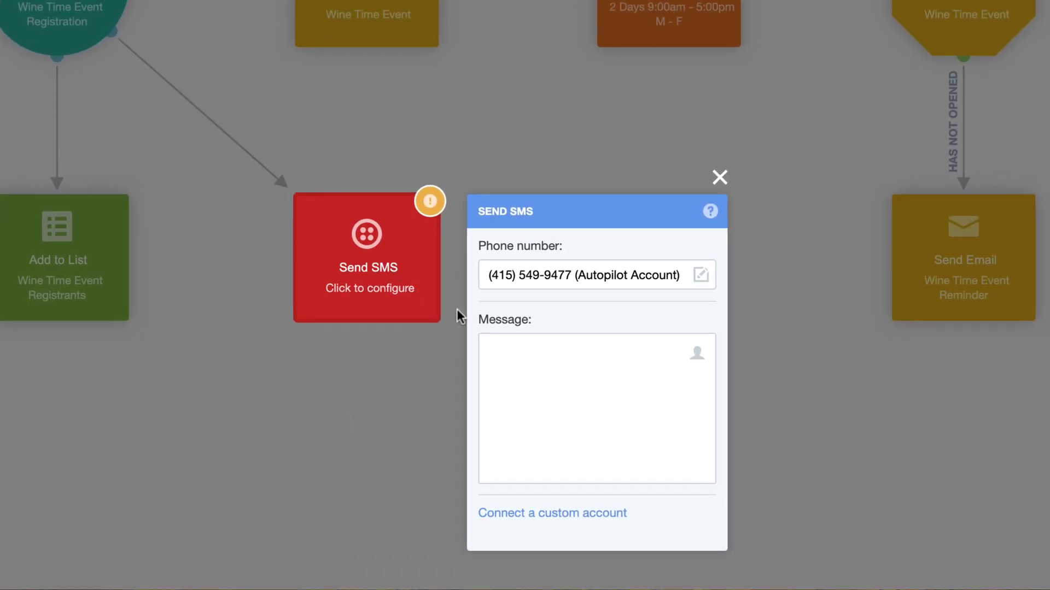
- Write the SMS 'Hi [First Name]! Thanks for registering for our Wine Time Event!…' with the first-name field
left_click(499, 347)
type("Hi")
left_click(696, 354)
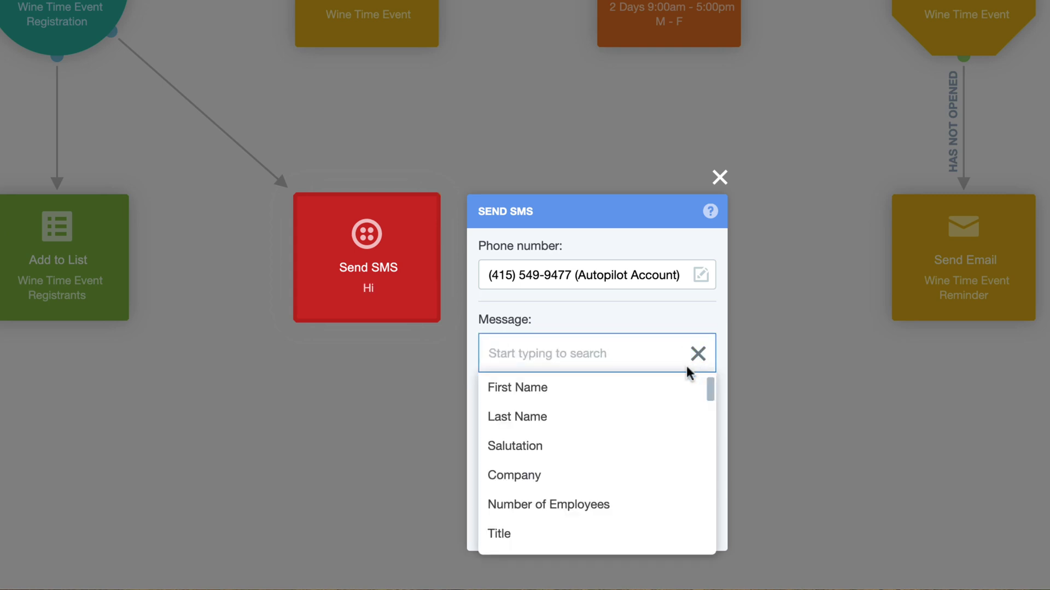
left_click(683, 386)
type("! Thanks for registering for ")
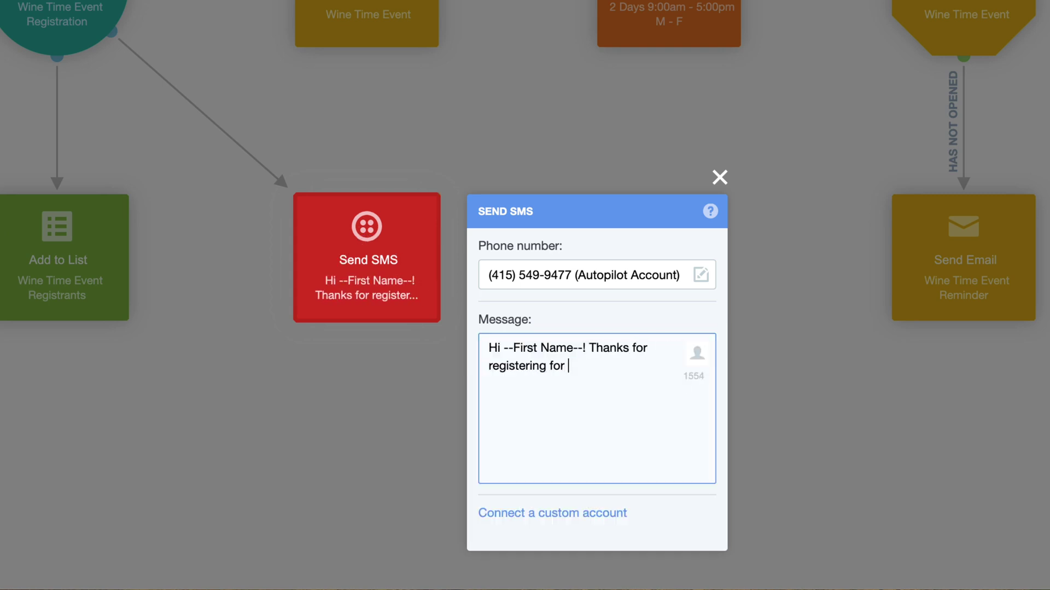
type("our Wine Time Event! Be sure to check your")
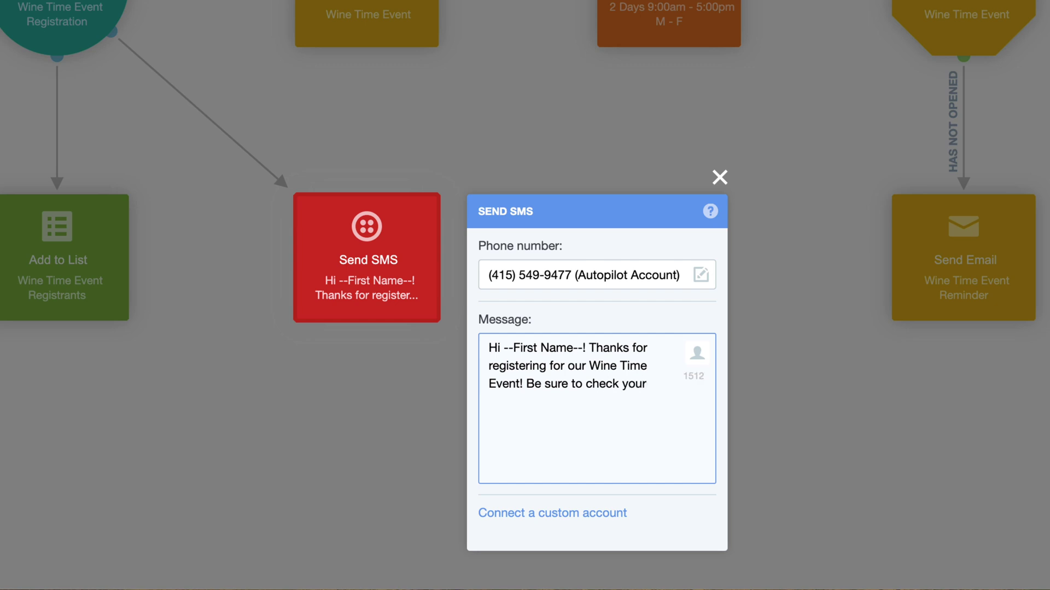
type(" emails for more details!")
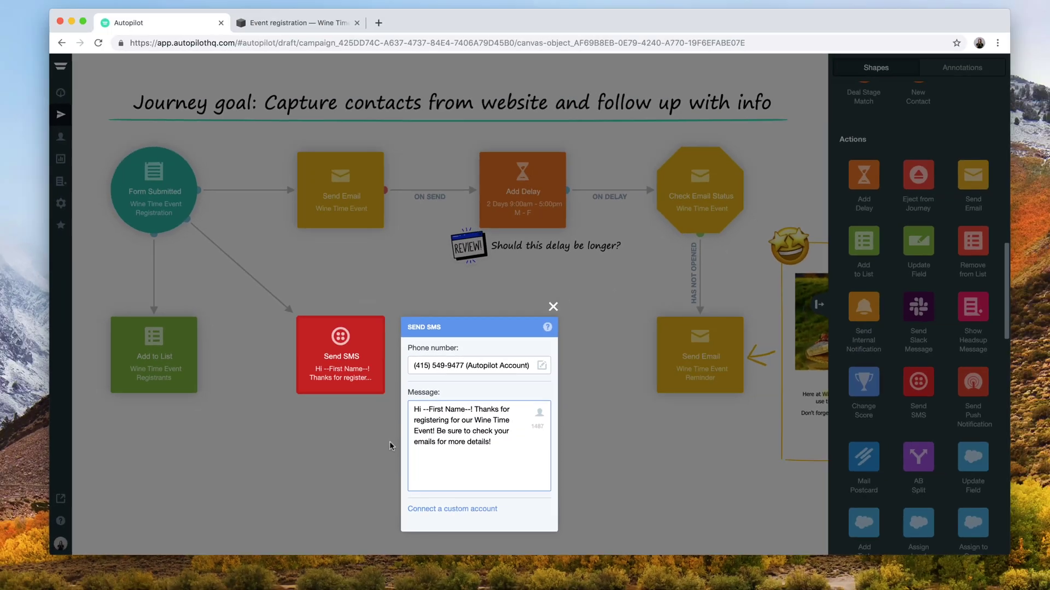
- Close the SMS settings, zoom out to the whole journey, and publish it
left_click(449, 411)
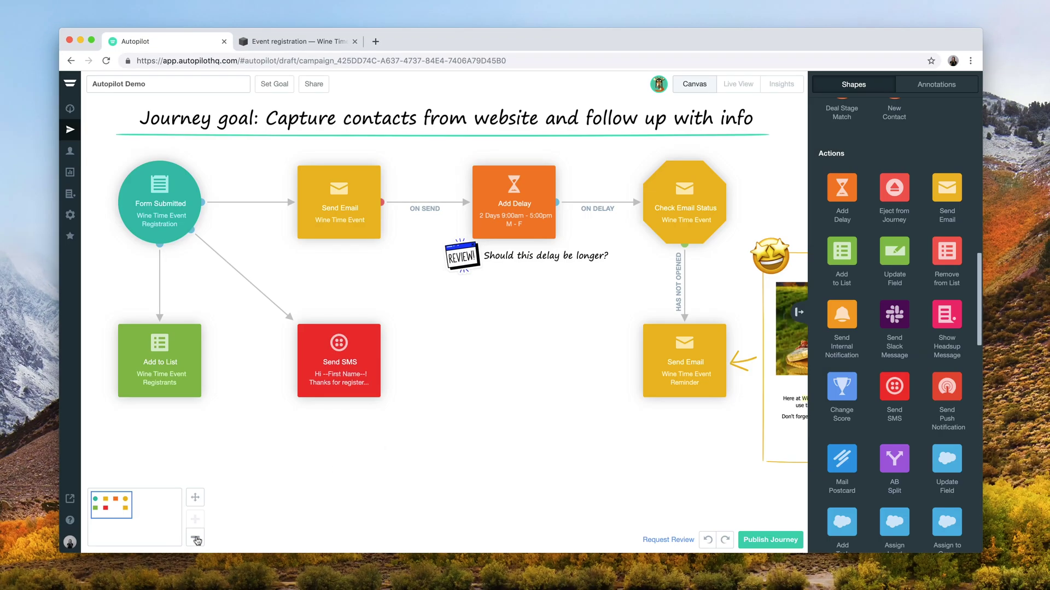
left_click(196, 540)
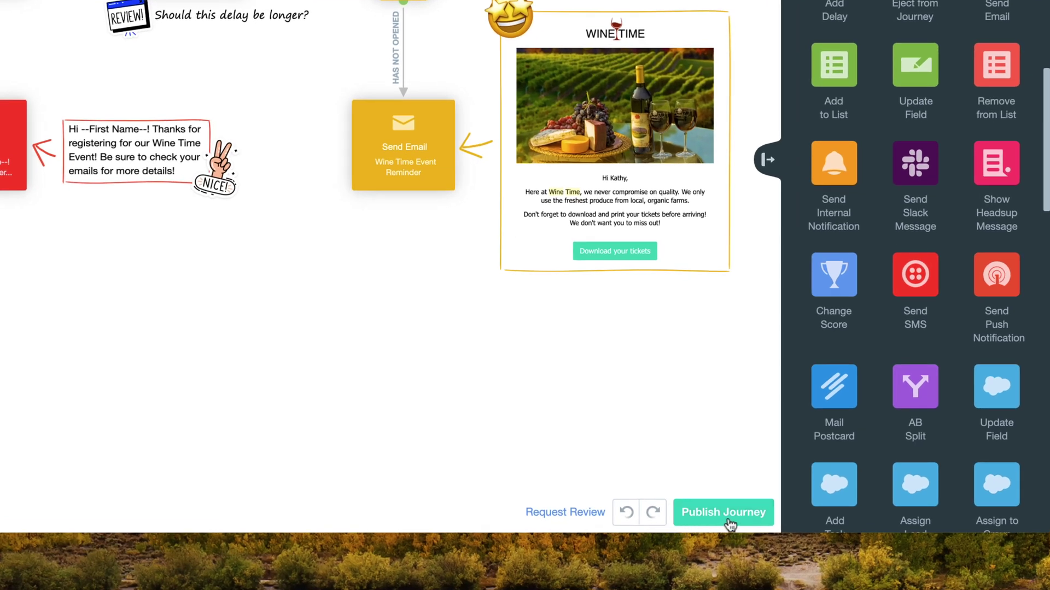
left_click(732, 520)
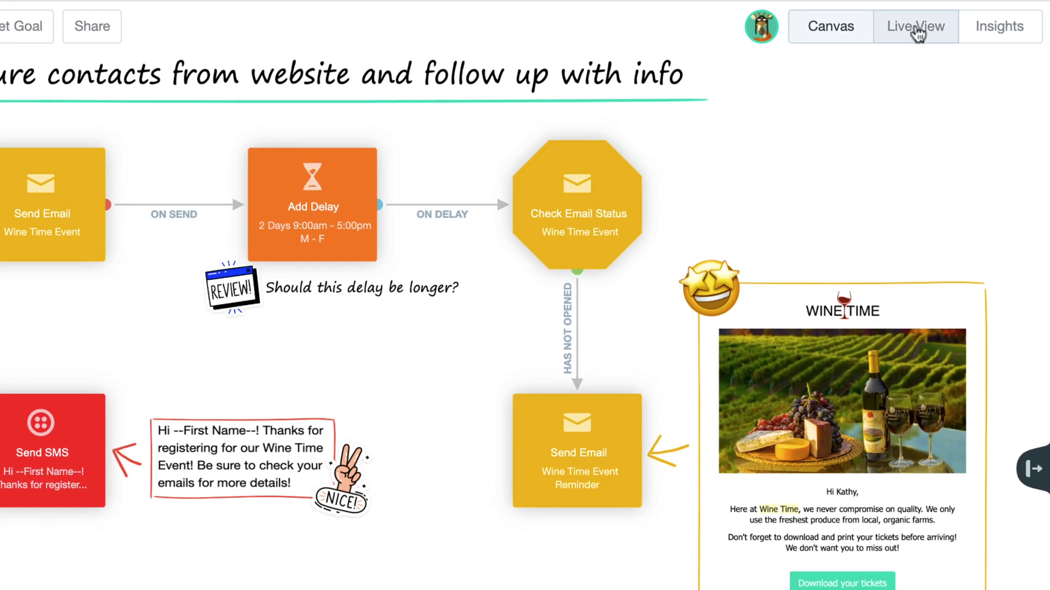
- View live contact counts per step, then open Insights showing 5 added, 0 ejected, no goal
left_click(916, 33)
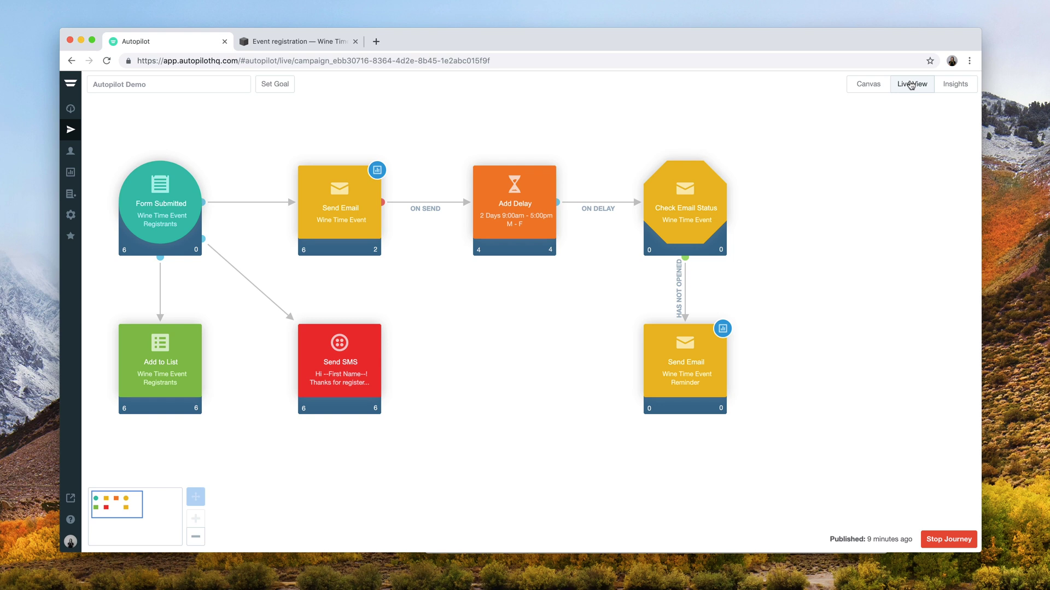
left_click(957, 83)
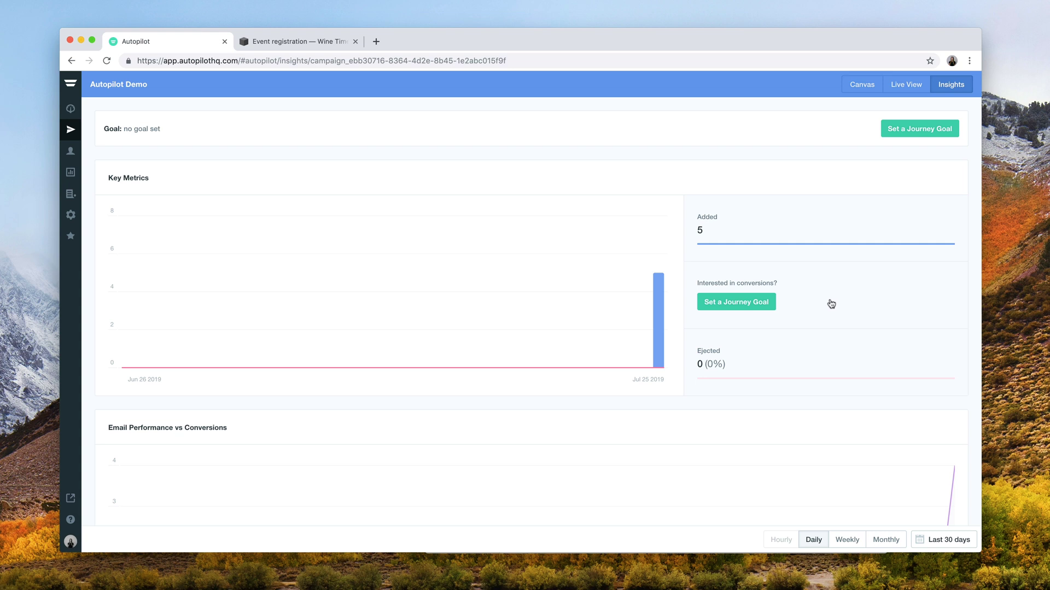
- Scroll through Email Performance (4 delivered, 2 opened, 50%) and the Message Timeline
scroll(831, 304, "down", 5)
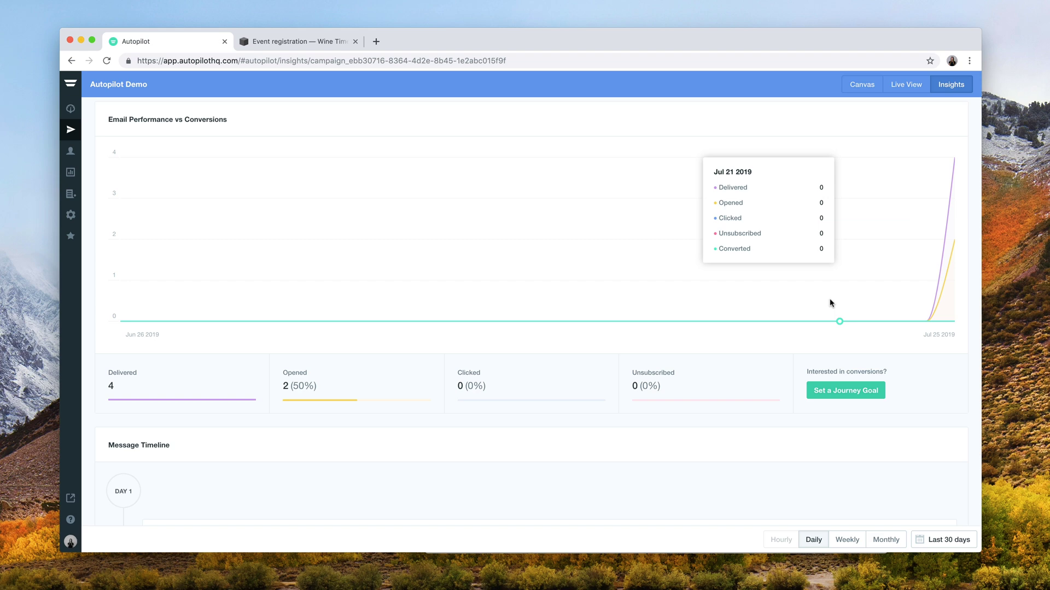
scroll(831, 304, "down", 2)
scroll(830, 304, "down", 1)
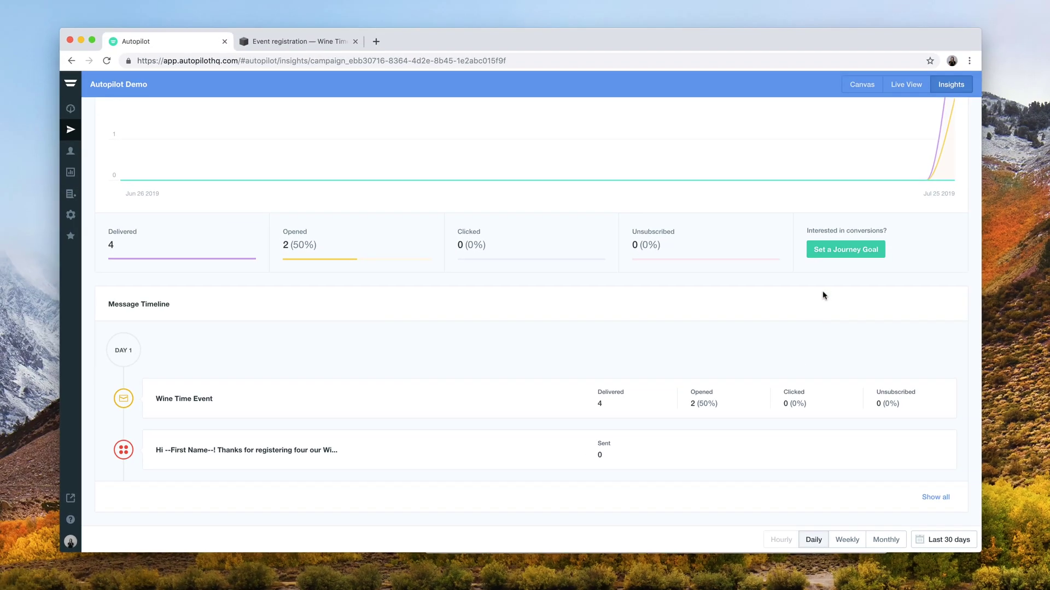
left_click(863, 85)
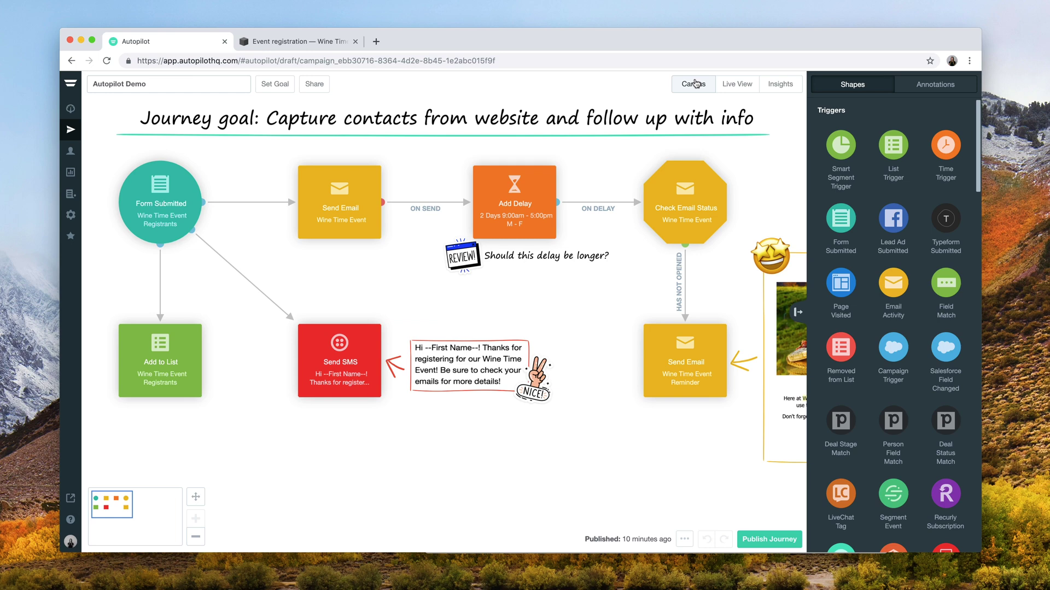